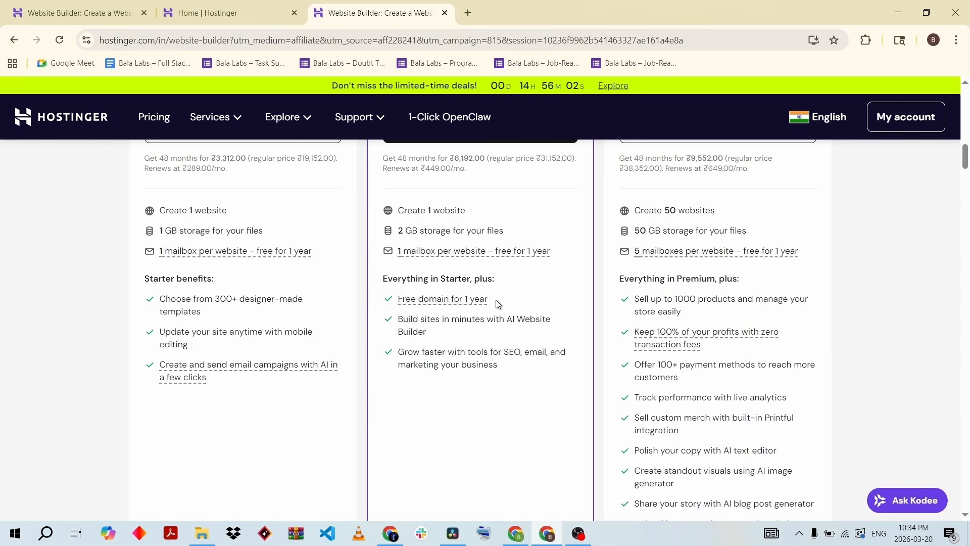
# - Compare the features and prices of the Starter, Premium and Business Website Builder plans
pyautogui.scroll(-1, 498, 304)
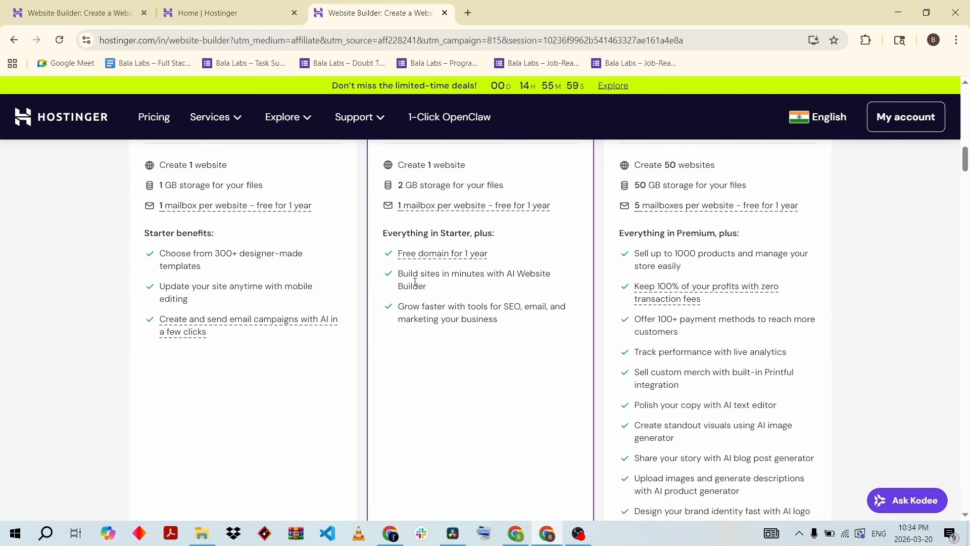
pyautogui.moveTo(400, 275); pyautogui.dragTo(445, 286)
pyautogui.click(445, 286)
pyautogui.scroll(2, 519, 324)
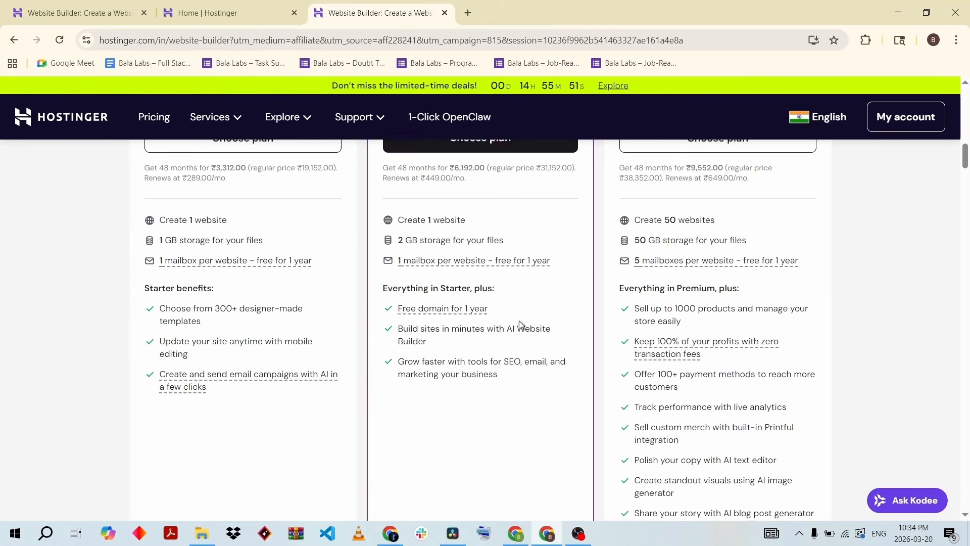
pyautogui.scroll(5, 520, 322)
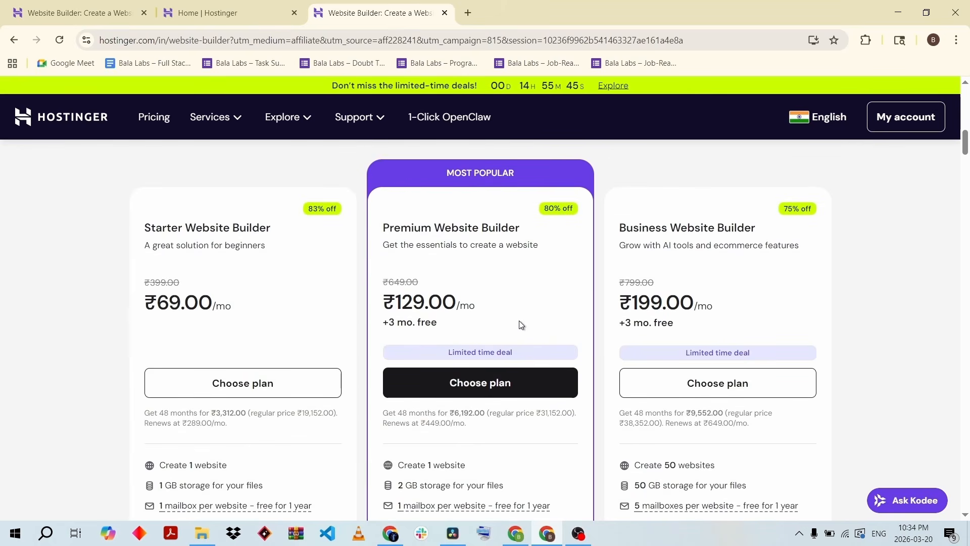
pyautogui.scroll(-1, 521, 324)
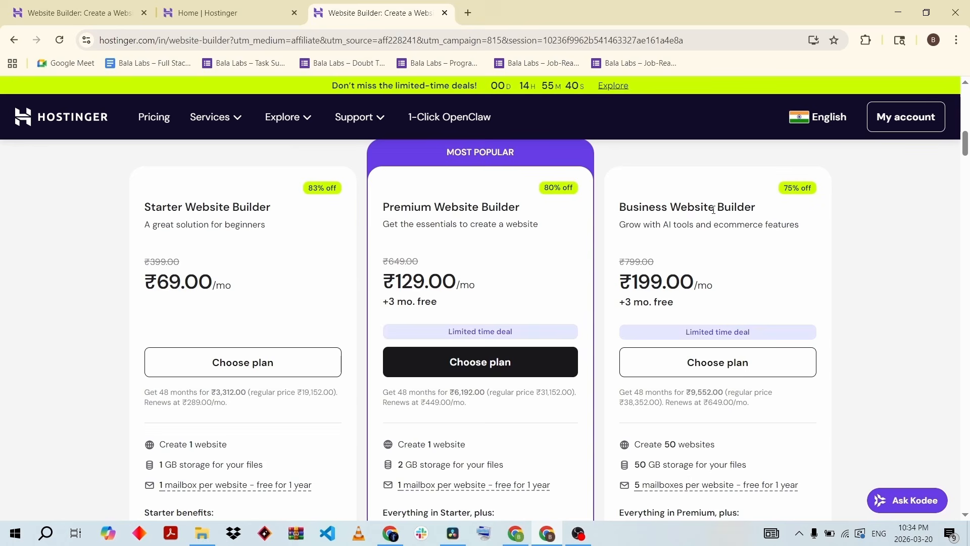
pyautogui.scroll(1, 444, 249)
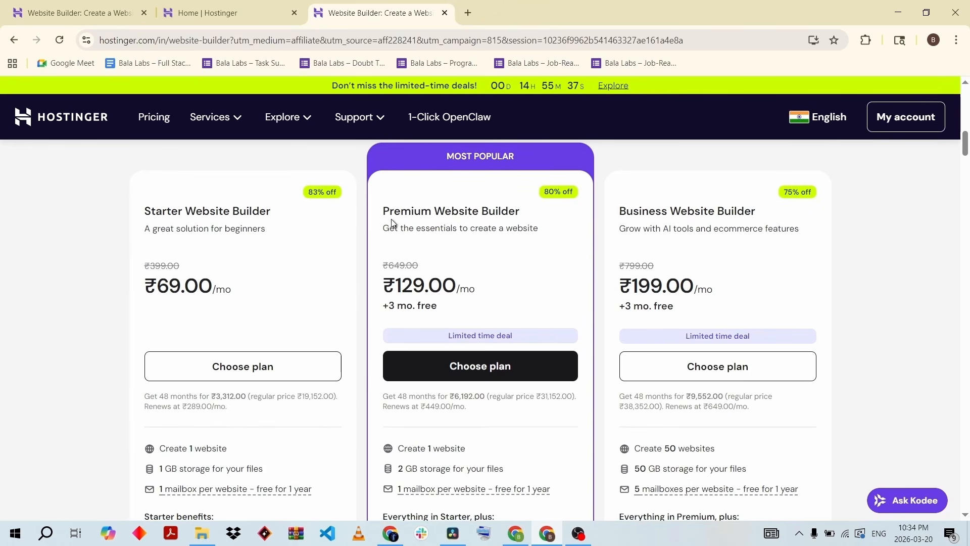
# - Choose the Premium Website Builder plan and add it to the cart
pyautogui.moveTo(391, 211); pyautogui.dragTo(526, 216)
pyautogui.click(525, 216)
pyautogui.click(485, 367)
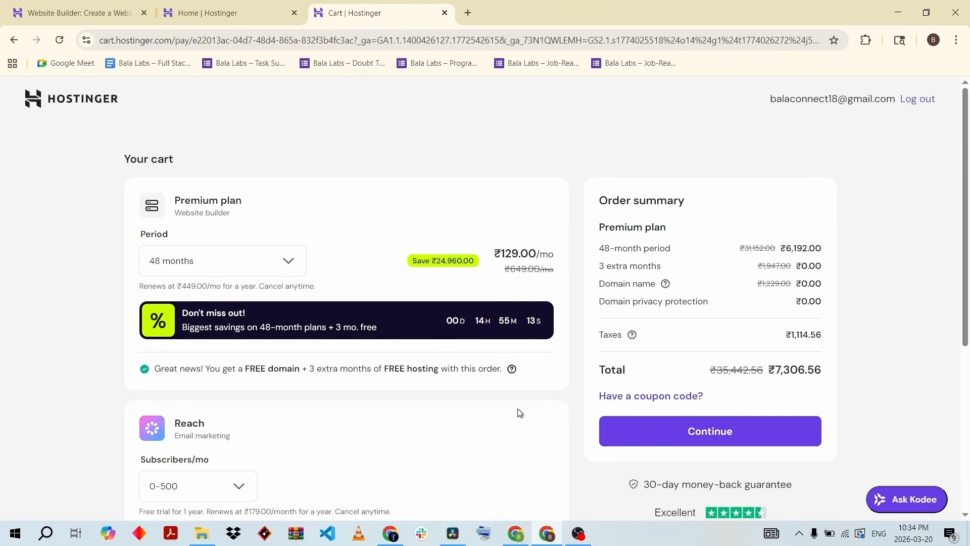
# - Try the 1-month and 12-month billing periods for the Premium plan
pyautogui.click(291, 270)
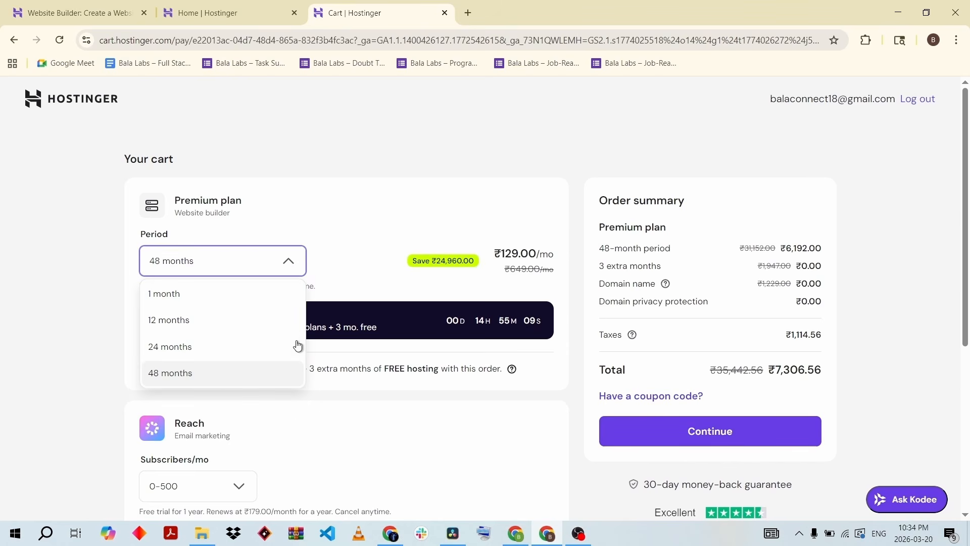
pyautogui.click(212, 297)
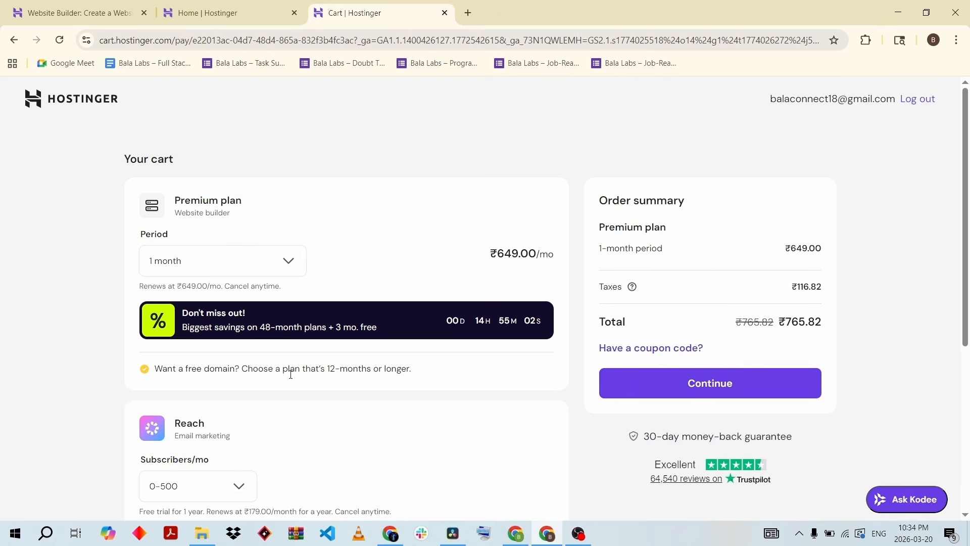
pyautogui.click(289, 260)
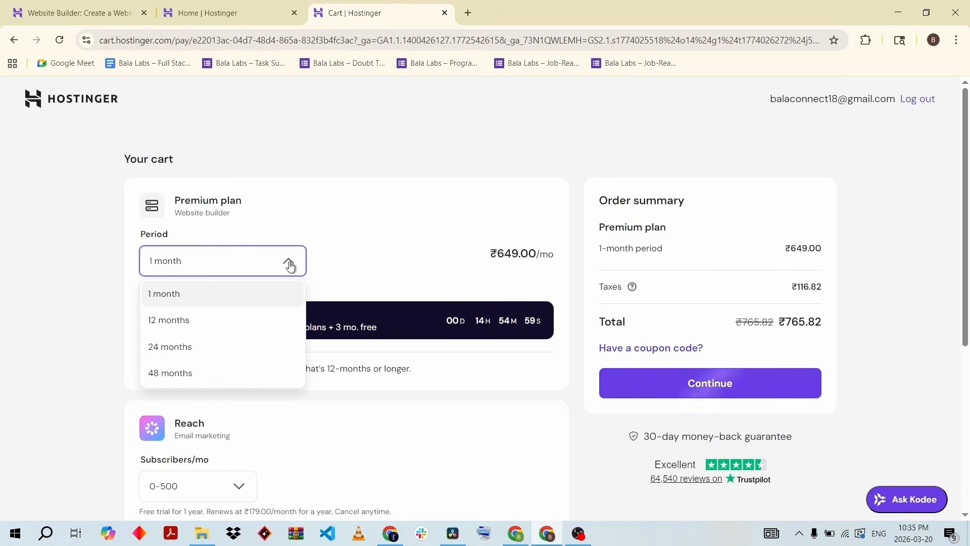
pyautogui.click(202, 328)
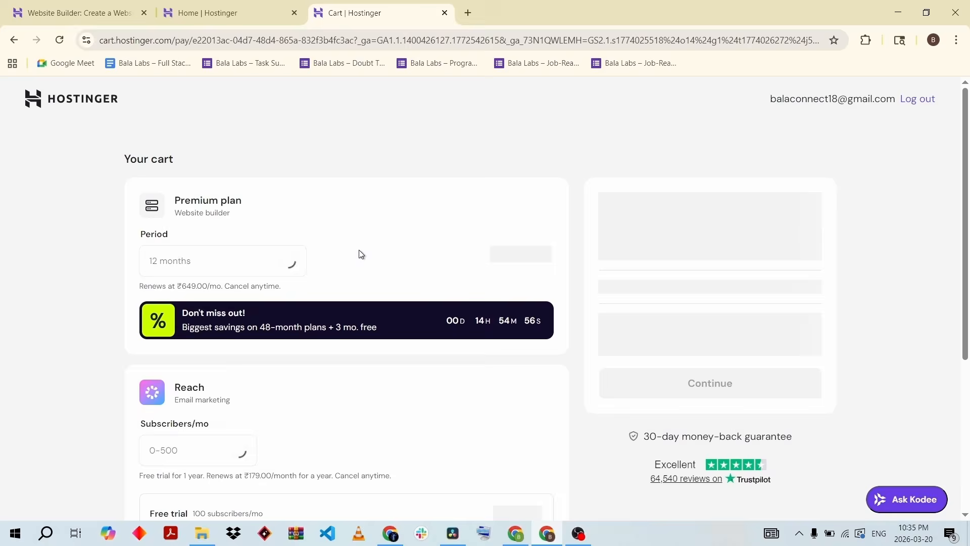
# - Review the free domain offer in the cart and the domain name search under Secure your domain
pyautogui.scroll(-1, 214, 355)
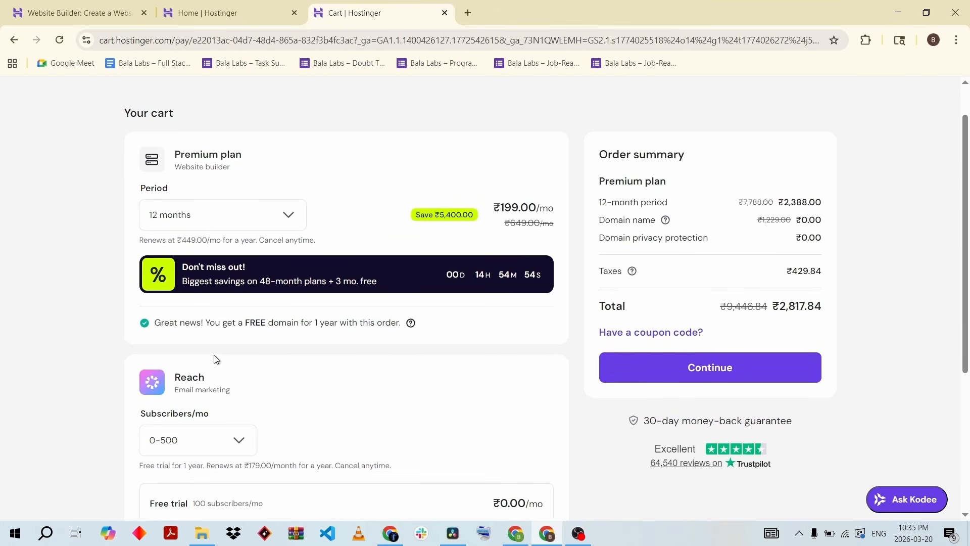
pyautogui.moveTo(165, 326); pyautogui.dragTo(389, 337)
pyautogui.click(393, 338)
pyautogui.scroll(-5, 395, 339)
pyautogui.click(214, 449)
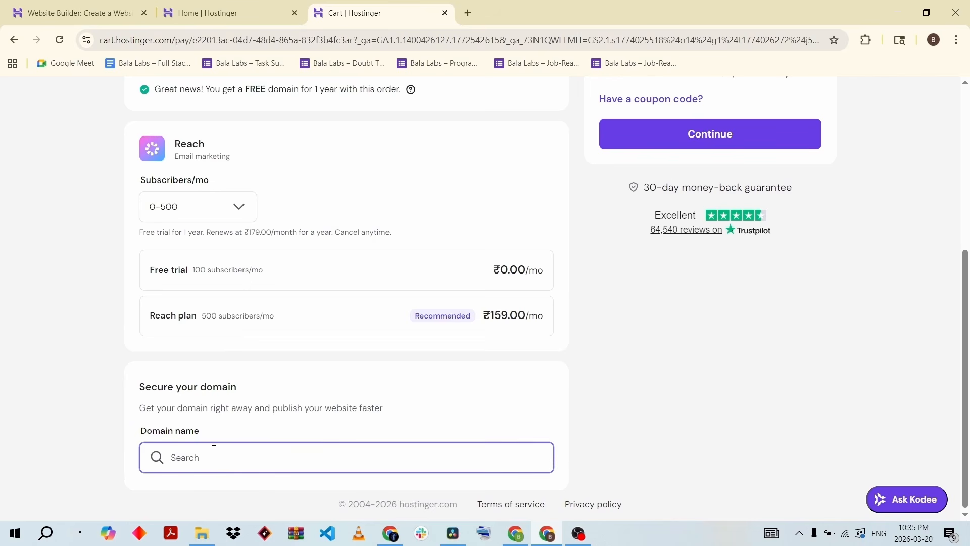
# - Try the 24-month billing period and set the Premium plan's period to 48 months
pyautogui.scroll(5, 383, 433)
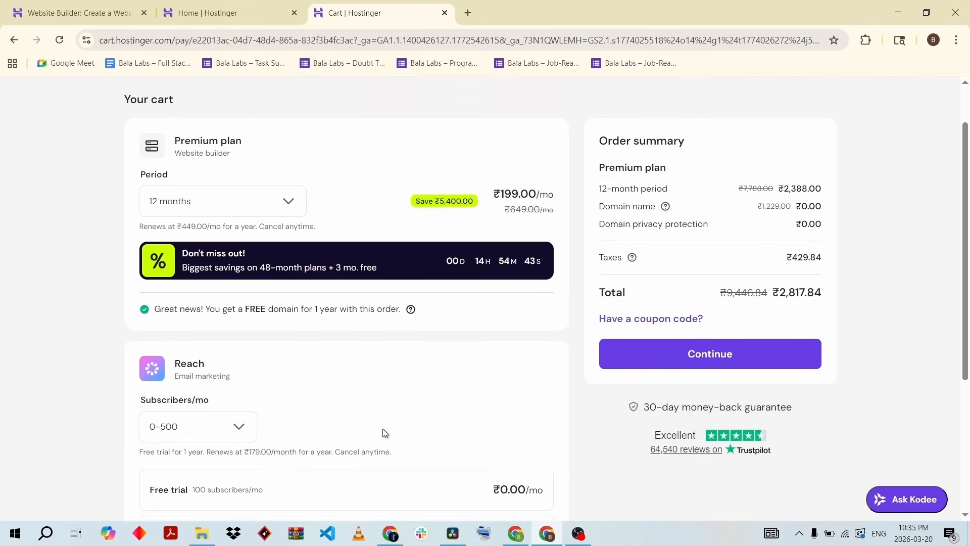
pyautogui.click(295, 265)
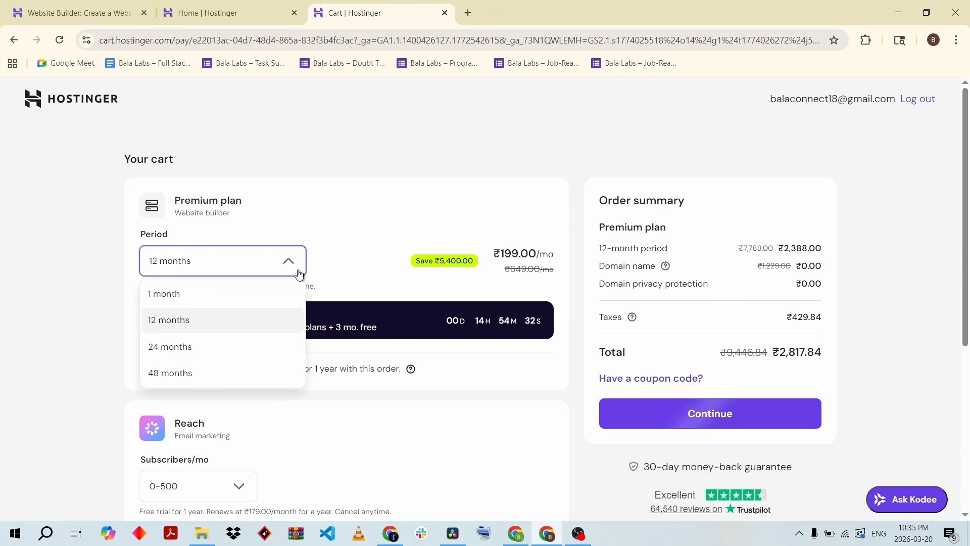
pyautogui.click(218, 346)
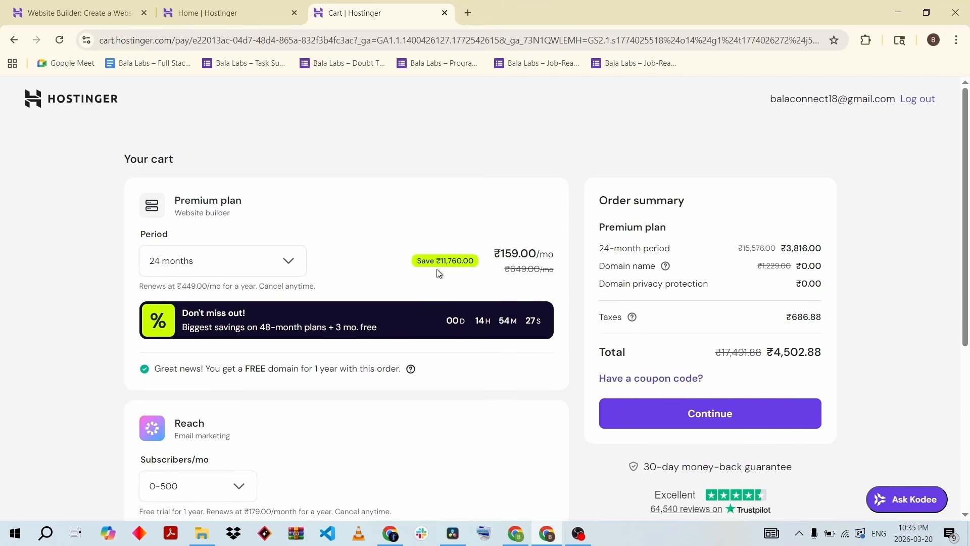
pyautogui.click(292, 261)
pyautogui.click(201, 376)
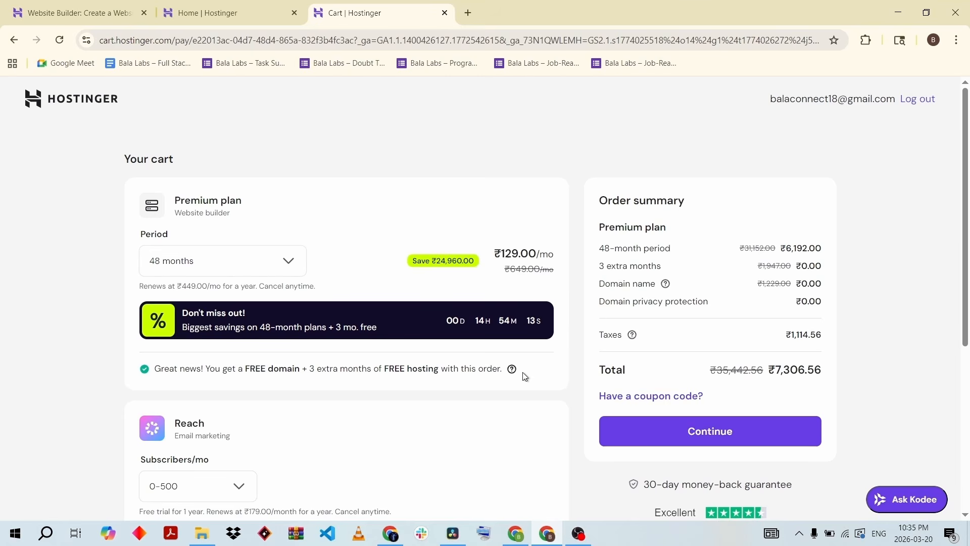
# - Apply the coupon code to the order and continue to checkout
pyautogui.click(651, 395)
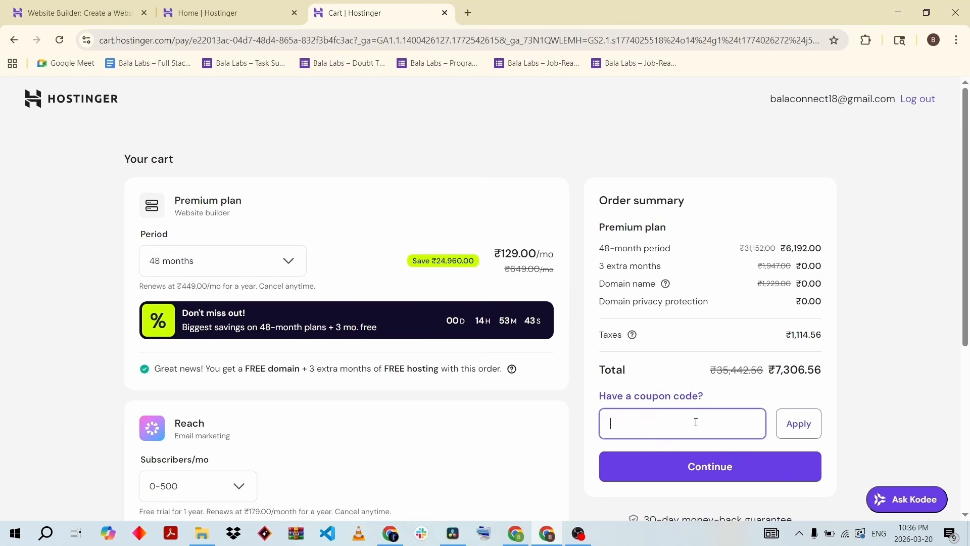
pyautogui.write('BALAMURUGAN10')
pyautogui.click(796, 427)
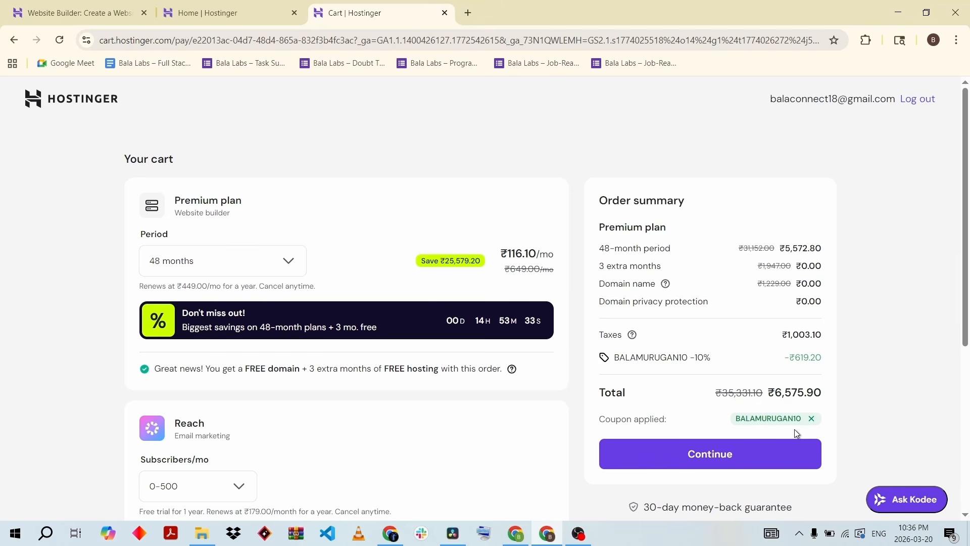
pyautogui.scroll(-1, 862, 427)
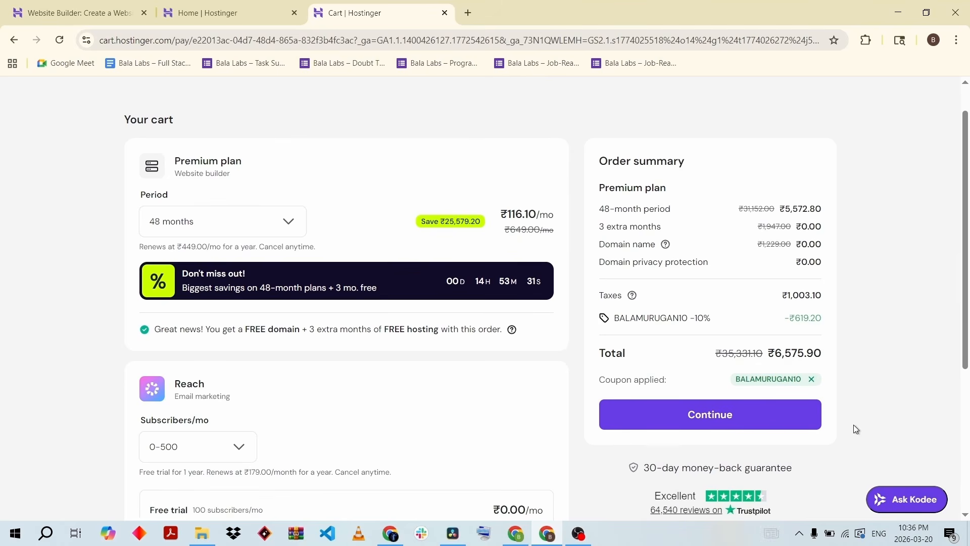
pyautogui.click(751, 428)
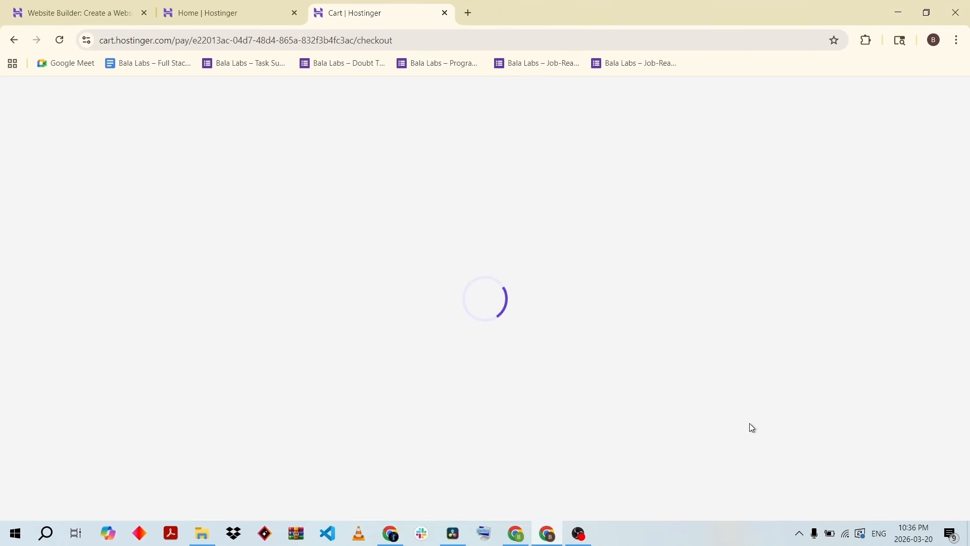
# - Close the checkout page, open the account dashboard and switch to the Hostinger page already open beside it
pyautogui.hotkey('ctrl', 'w')
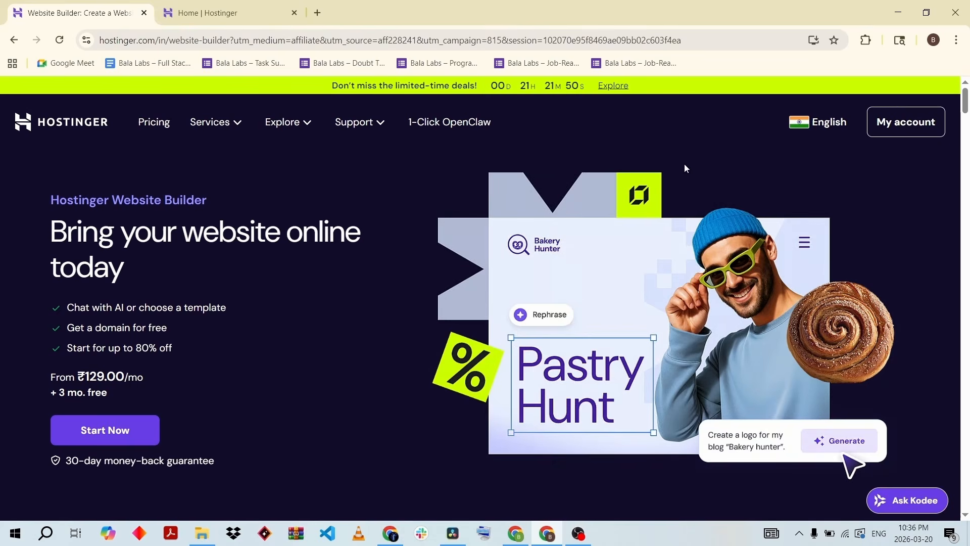
pyautogui.click(880, 126)
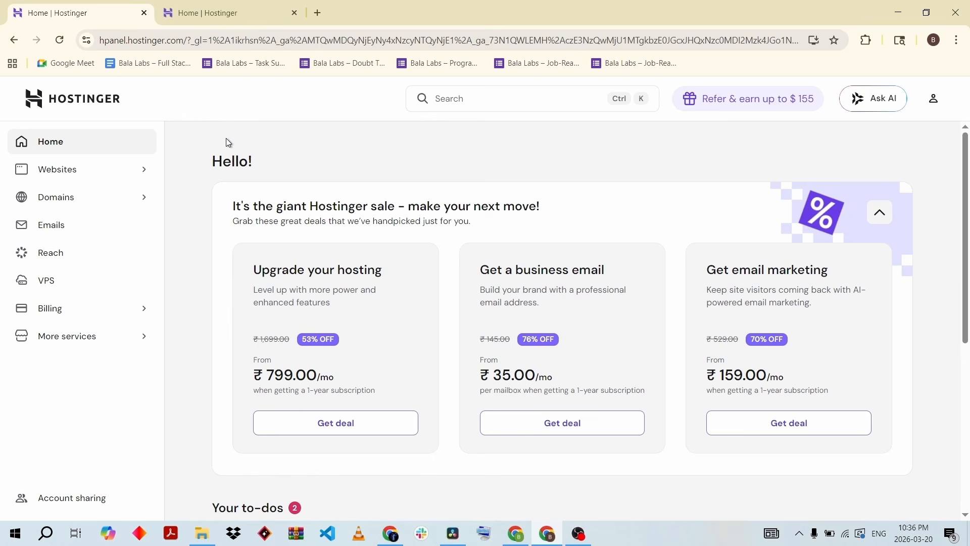
pyautogui.hotkey('ctrl', 'Tab')
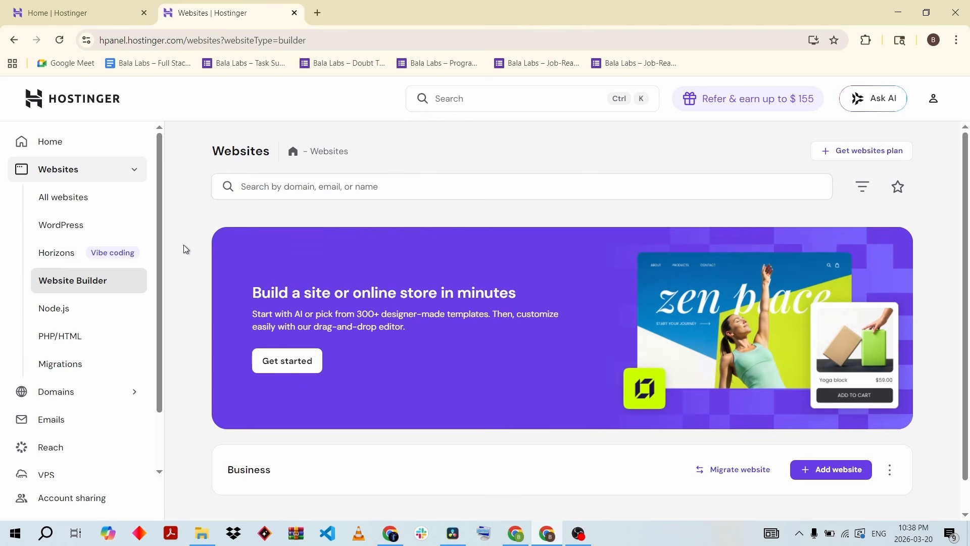
pyautogui.scroll(-1, 184, 244)
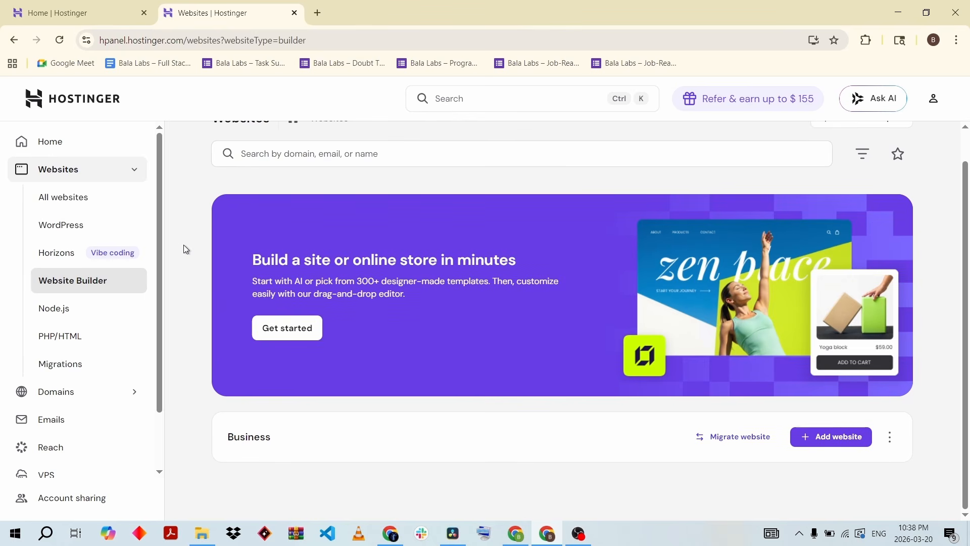
pyautogui.scroll(1, 184, 310)
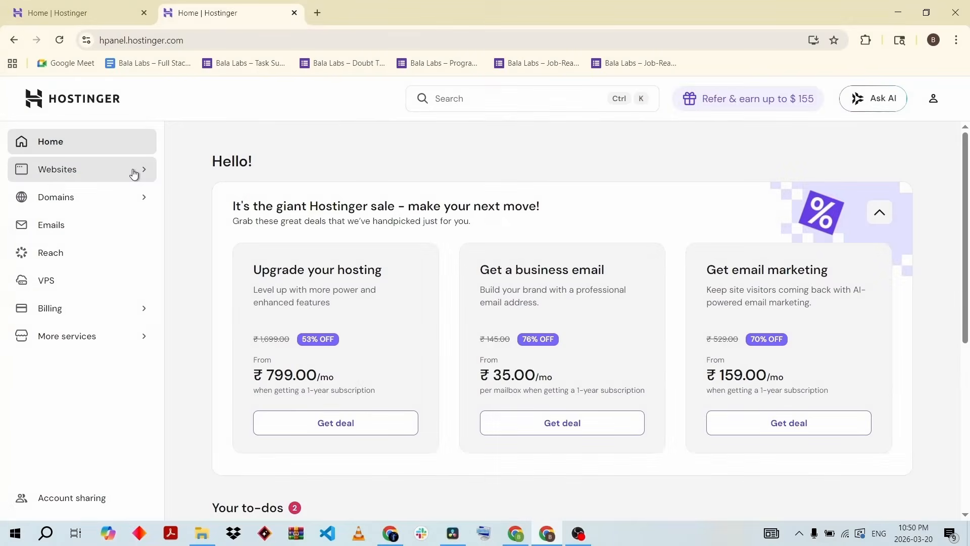
# - Add a website to the Business plan using Hostinger Website Builder
pyautogui.click(134, 173)
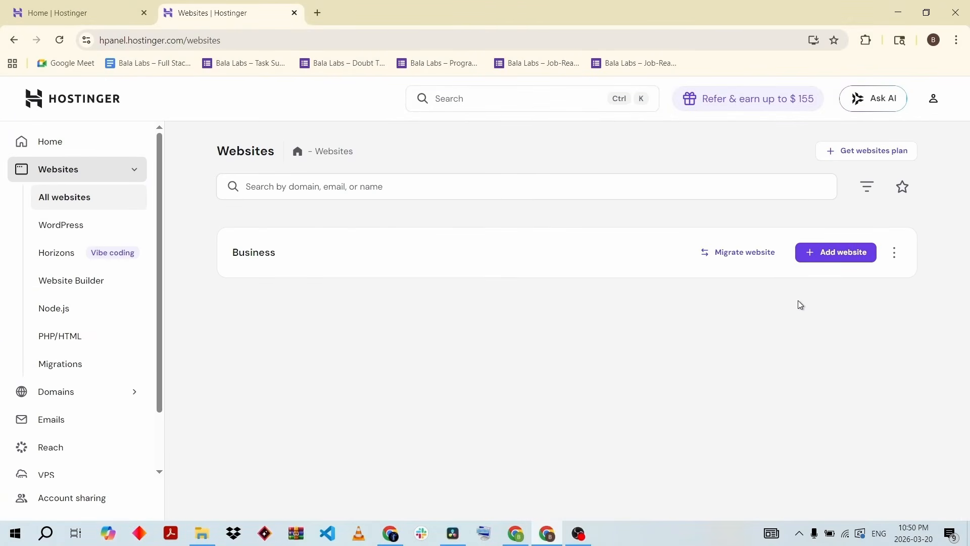
pyautogui.click(837, 260)
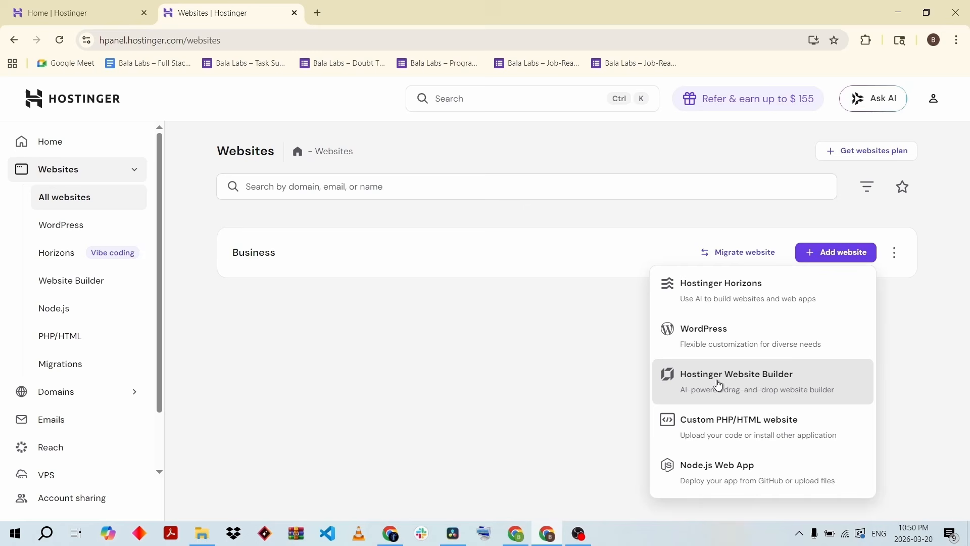
pyautogui.click(739, 381)
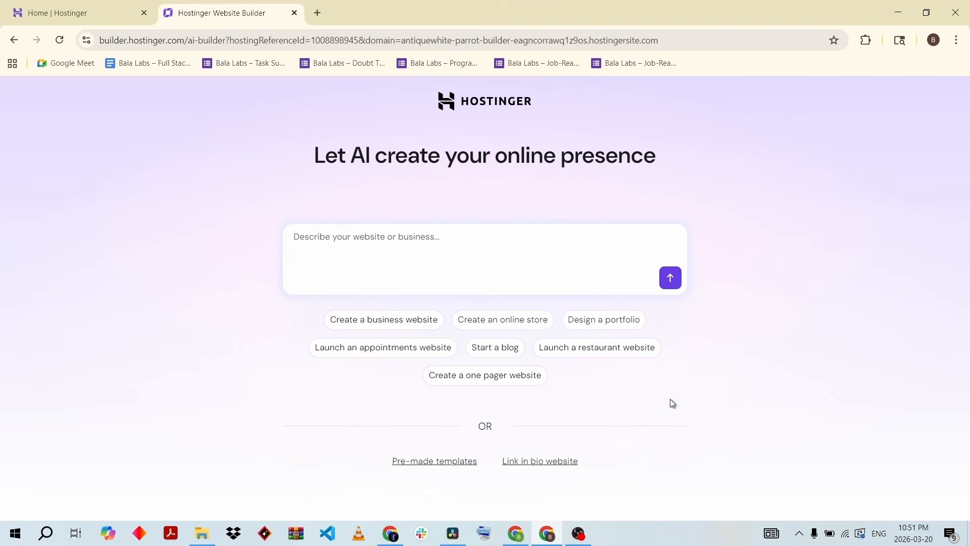
# - Generate a site with AI from the description "create me a beautiful professional gym landing page"
pyautogui.click(435, 248)
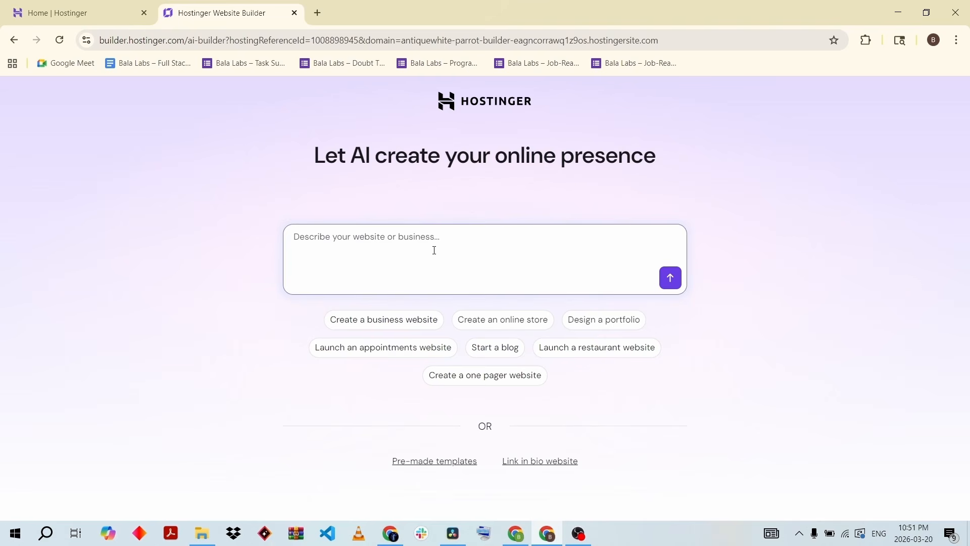
pyautogui.write('create me a beautiful professional gym landing page')
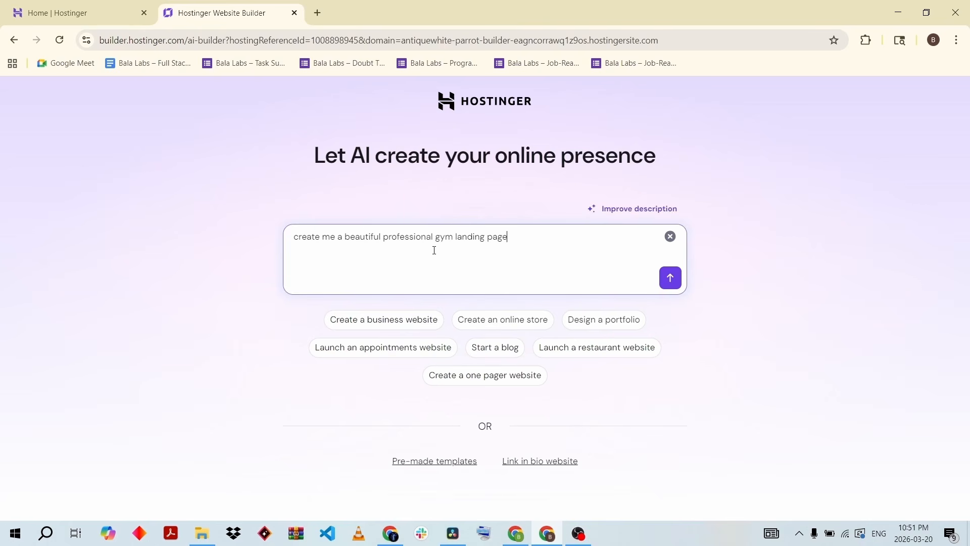
pyautogui.click(733, 358)
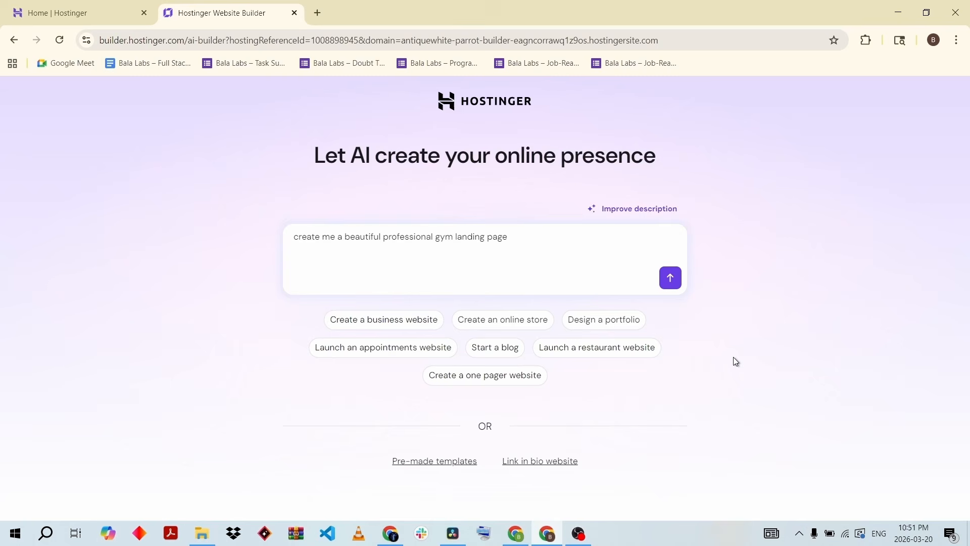
pyautogui.click(676, 286)
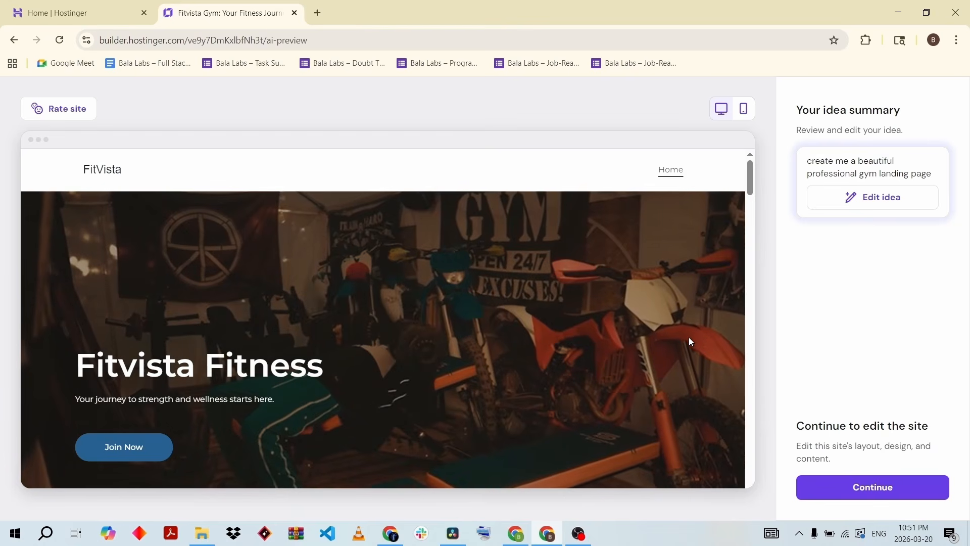
# - Dismiss the site rating prompt and review the generated gym page in desktop and mobile preview
pyautogui.scroll(-1, 691, 341)
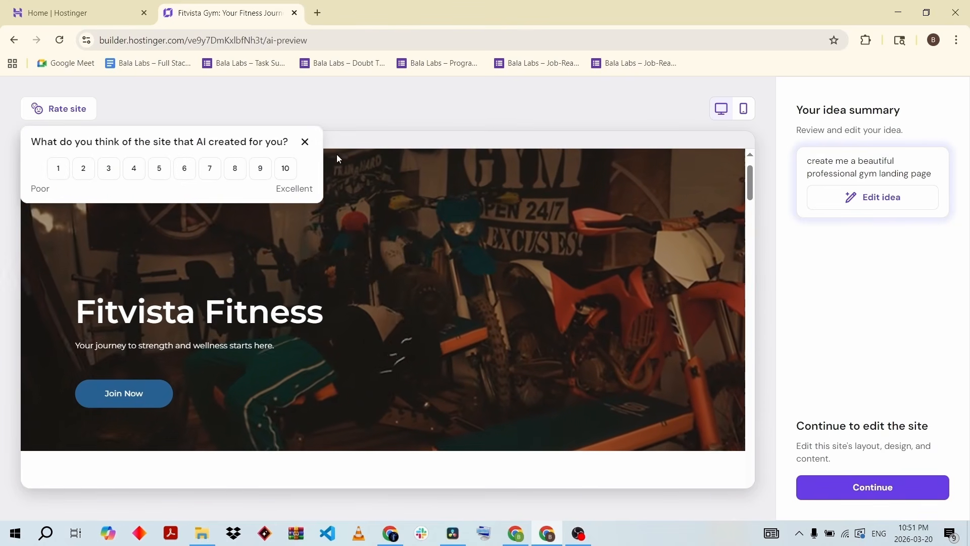
pyautogui.click(305, 142)
pyautogui.scroll(-4, 716, 370)
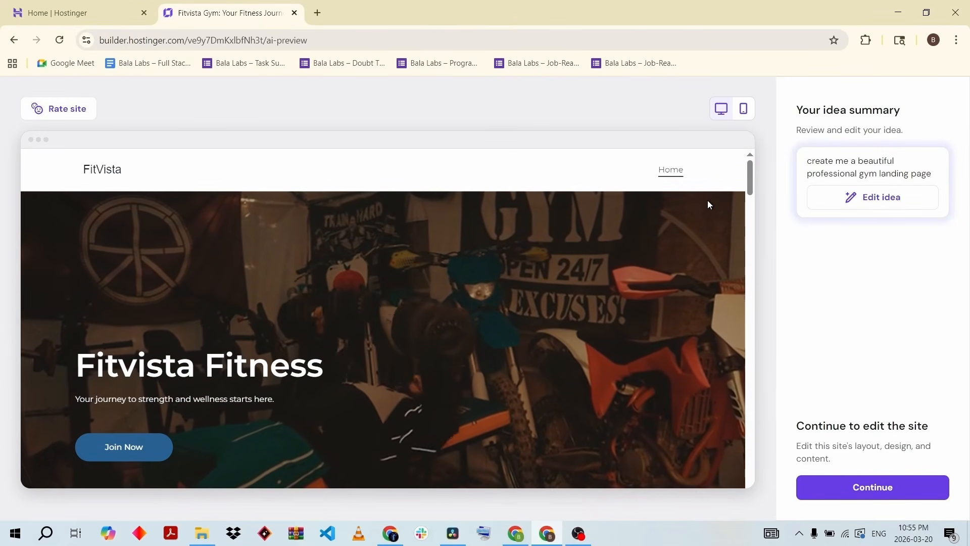
pyautogui.click(743, 108)
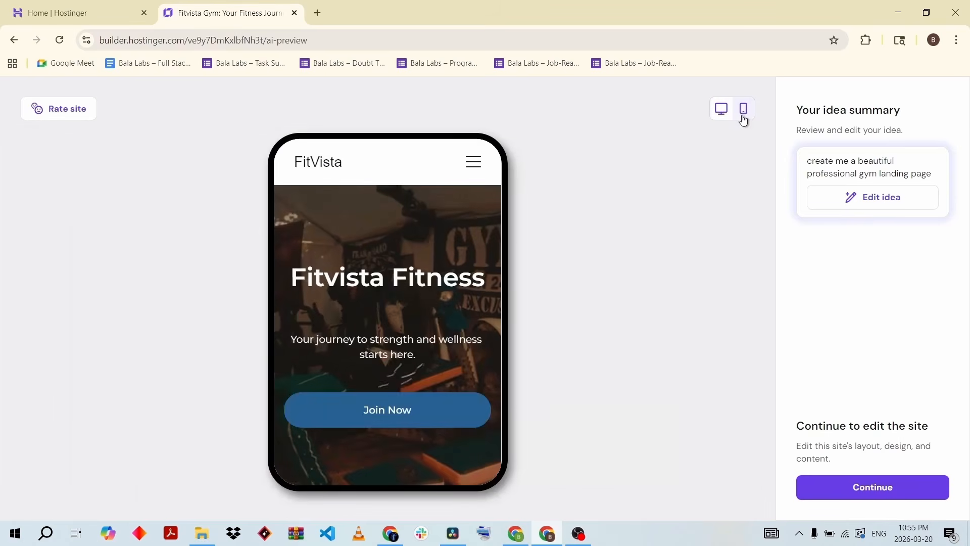
# - Review the generated gym page's sections in the mobile preview and return to the desktop preview
pyautogui.scroll(-5, 415, 306)
pyautogui.scroll(-5, 415, 306)
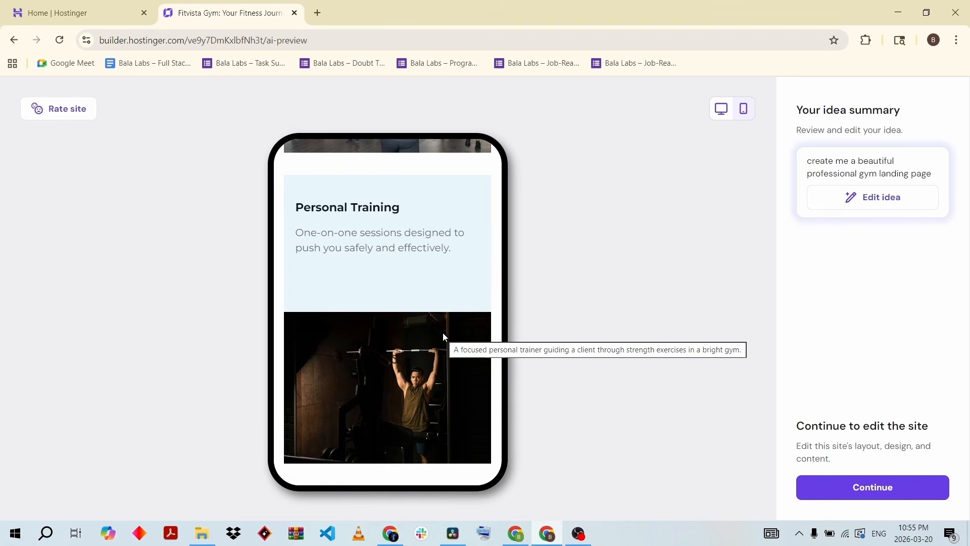
pyautogui.scroll(-3, 443, 334)
pyautogui.scroll(-8, 443, 335)
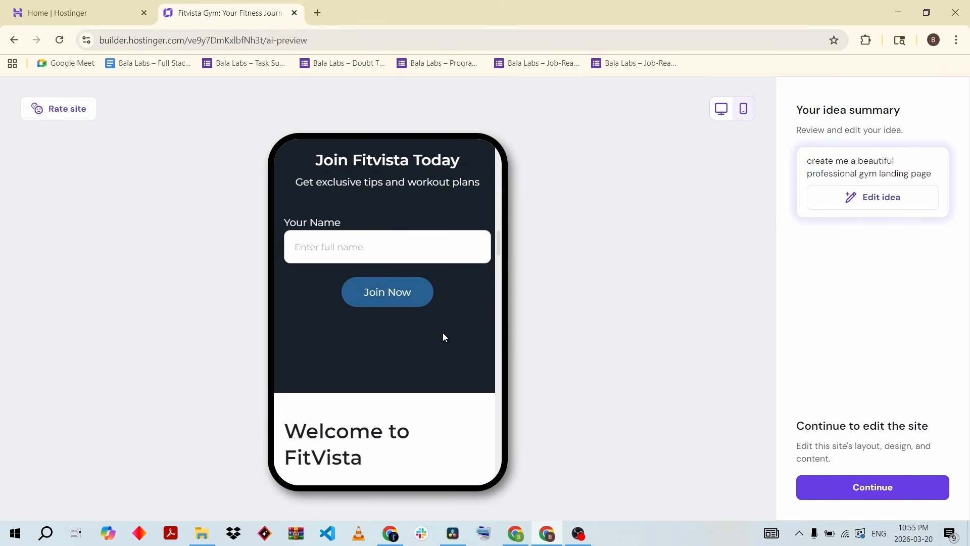
pyautogui.scroll(-4, 443, 334)
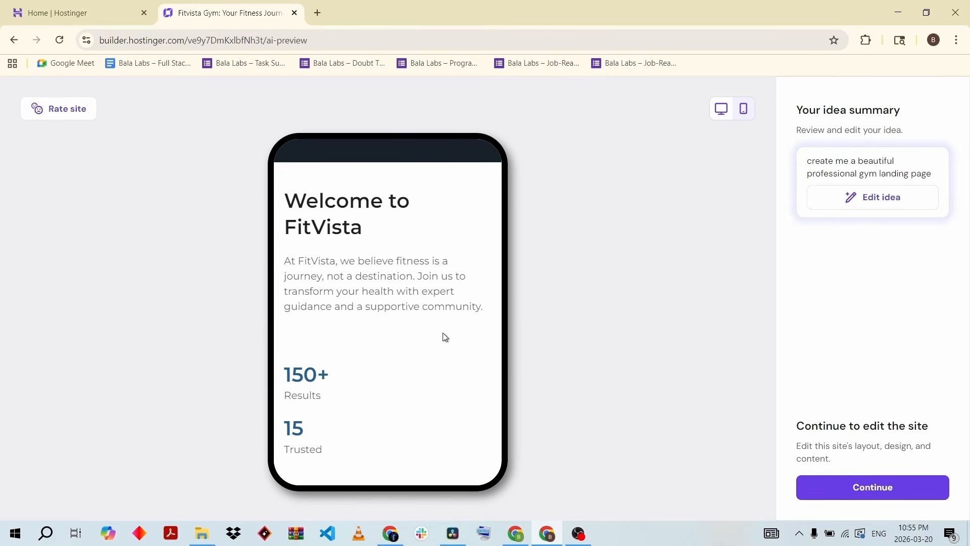
pyautogui.scroll(-2, 443, 334)
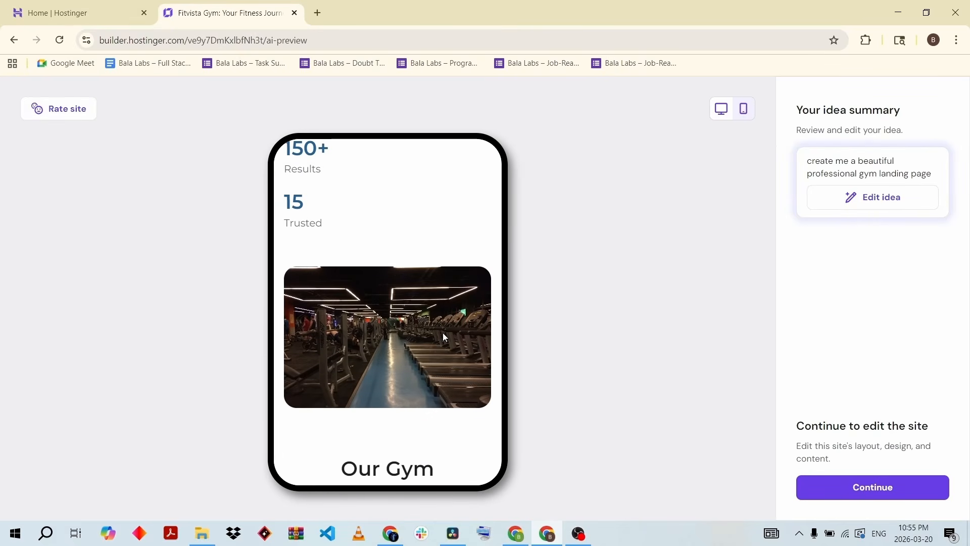
pyautogui.scroll(-3, 443, 334)
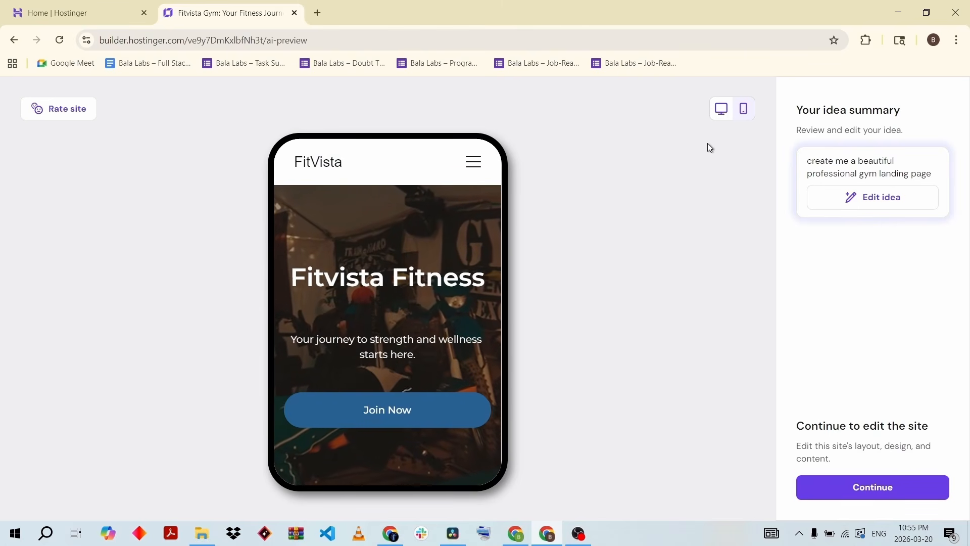
pyautogui.click(724, 115)
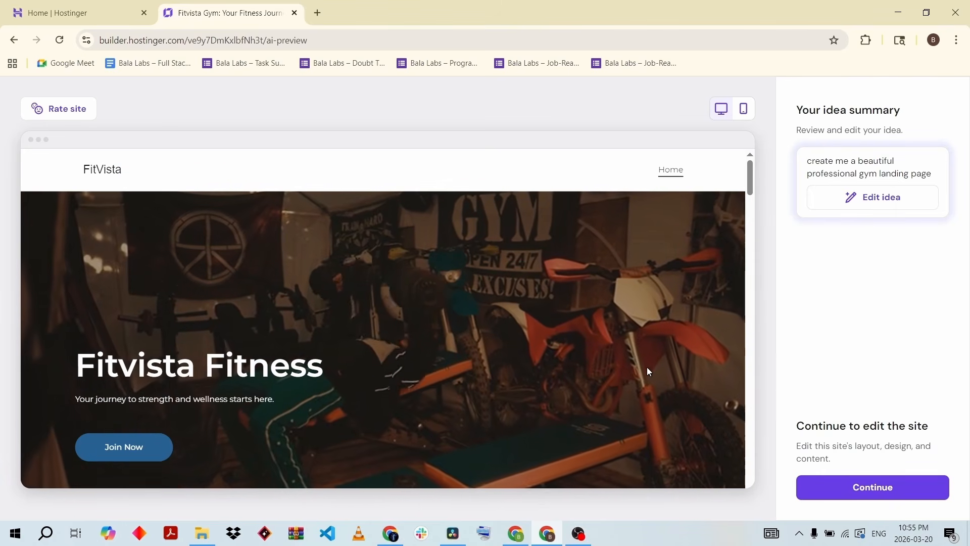
# - Continue to editing the generated site, skip the free domain offer, and look over the page in the editor
pyautogui.click(861, 483)
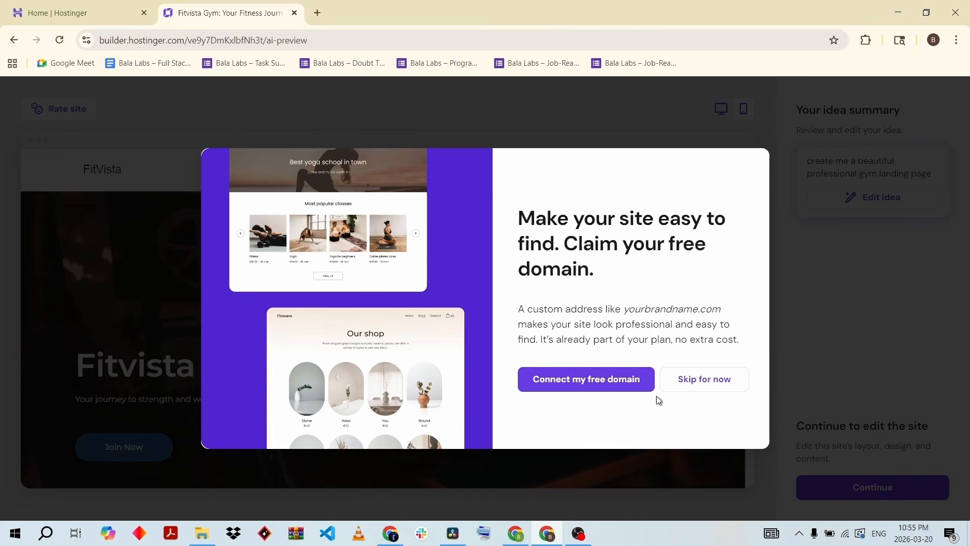
pyautogui.click(703, 385)
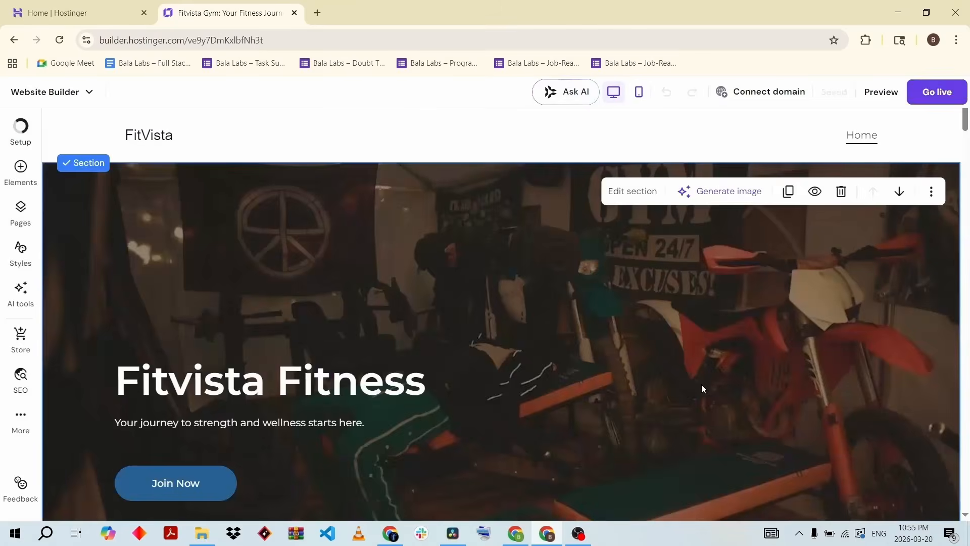
pyautogui.scroll(-8, 701, 384)
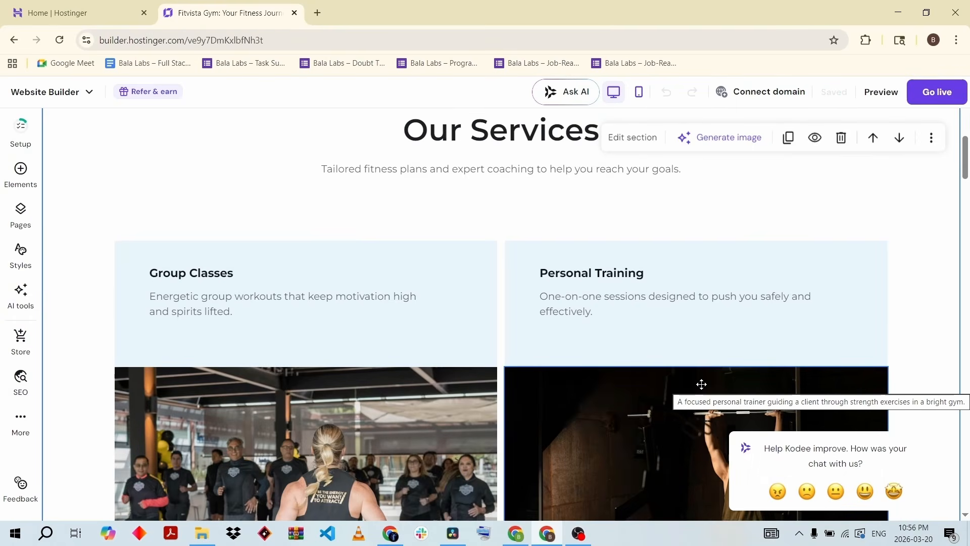
pyautogui.scroll(8, 702, 384)
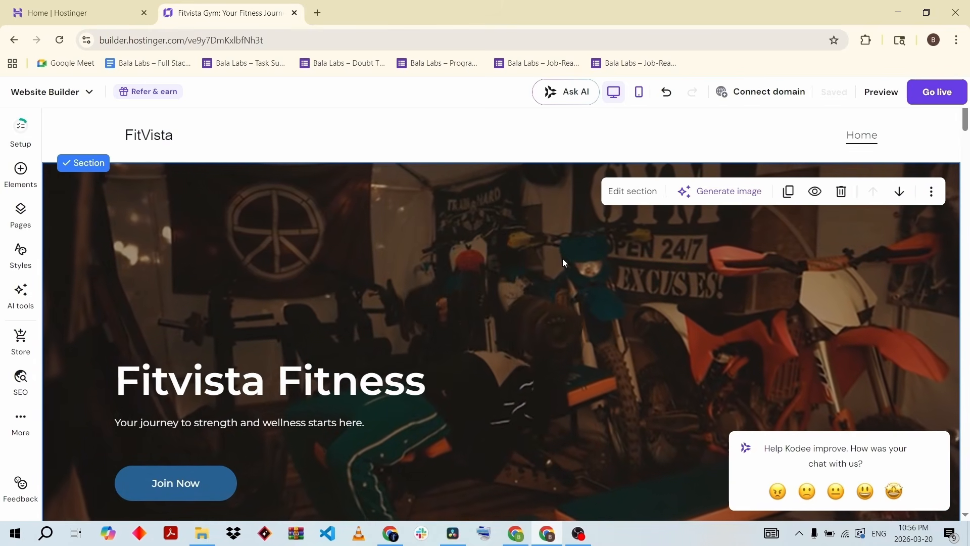
# - Set the hero section's video background overlay opacity to 30 % and dismiss the chat rating prompt
pyautogui.click(618, 200)
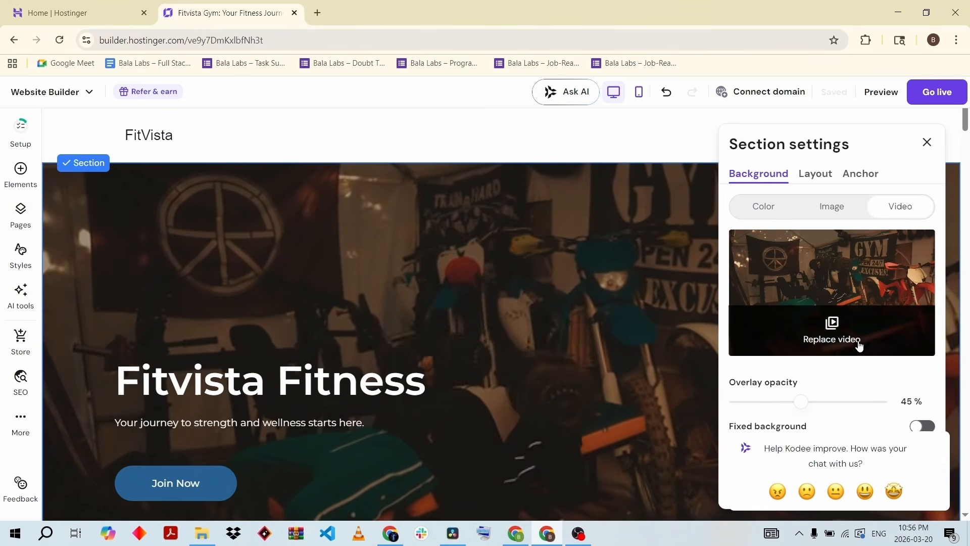
pyautogui.scroll(-2, 860, 347)
pyautogui.scroll(2, 860, 346)
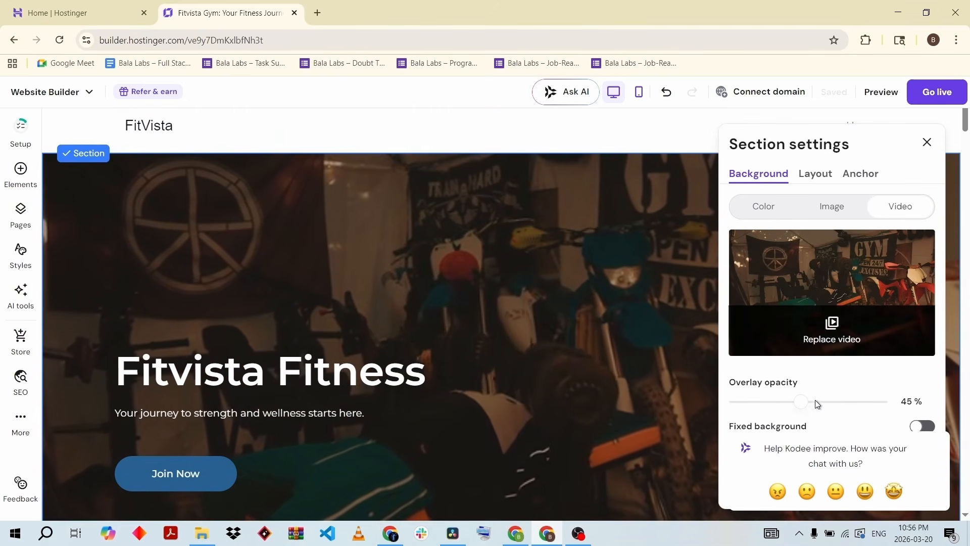
pyautogui.moveTo(802, 405); pyautogui.dragTo(780, 402)
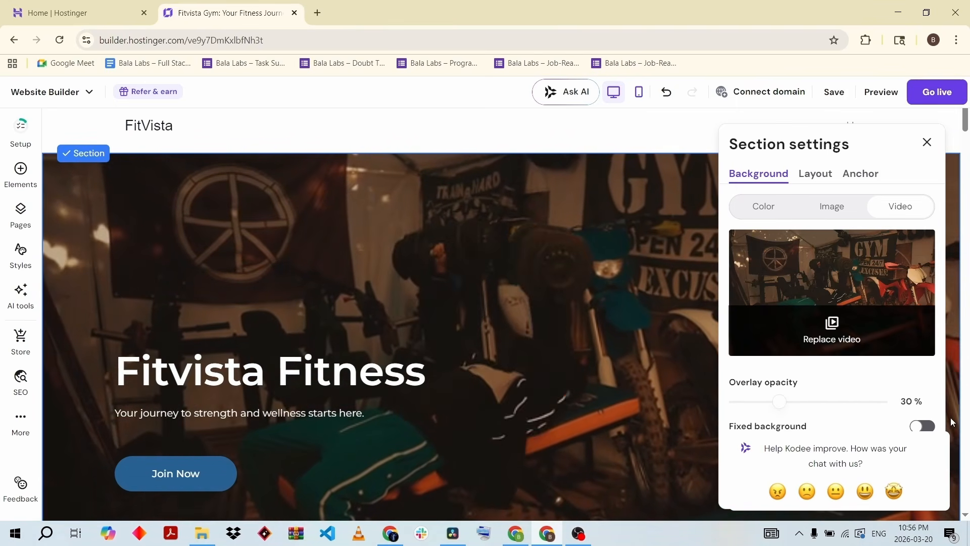
pyautogui.click(942, 419)
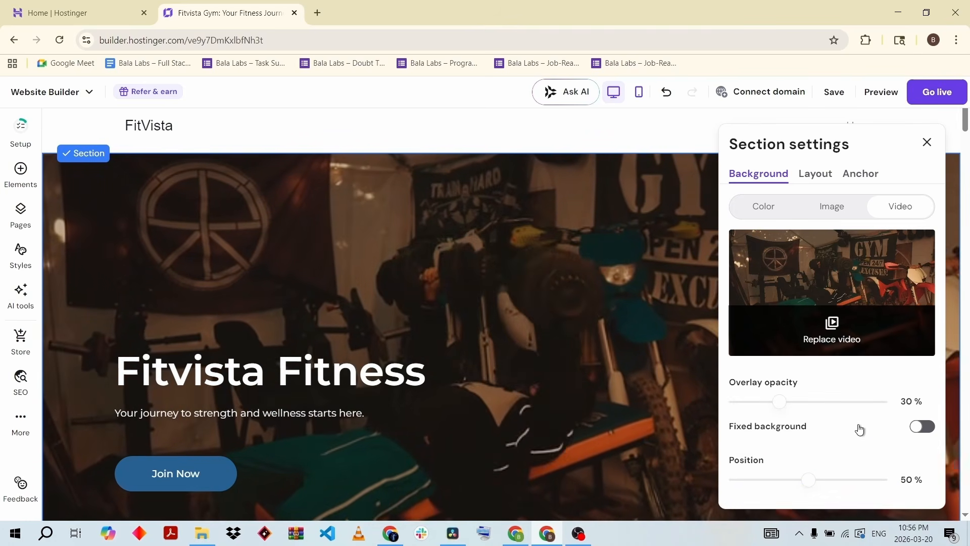
# - Try image and color backgrounds for the hero section, restore the video background, and close the section settings
pyautogui.click(837, 216)
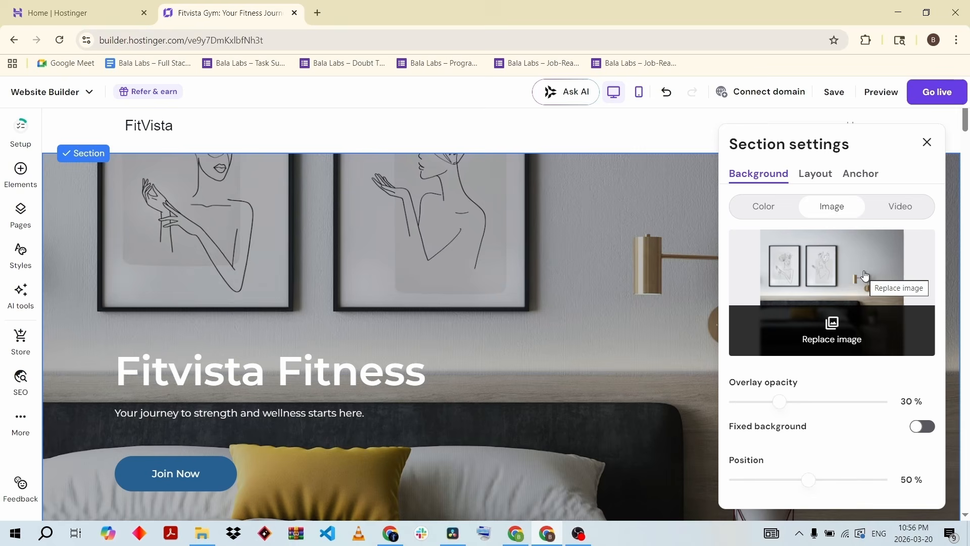
pyautogui.click(782, 212)
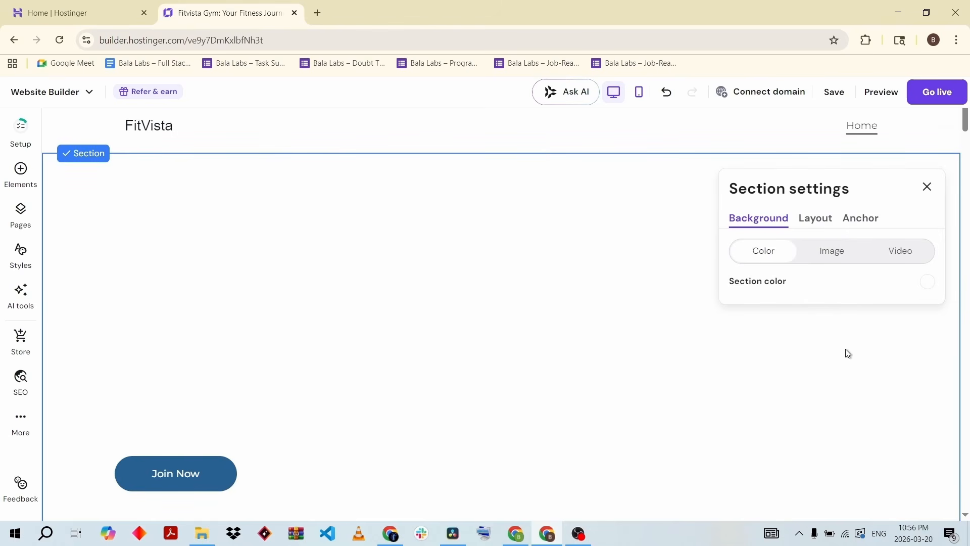
pyautogui.click(891, 256)
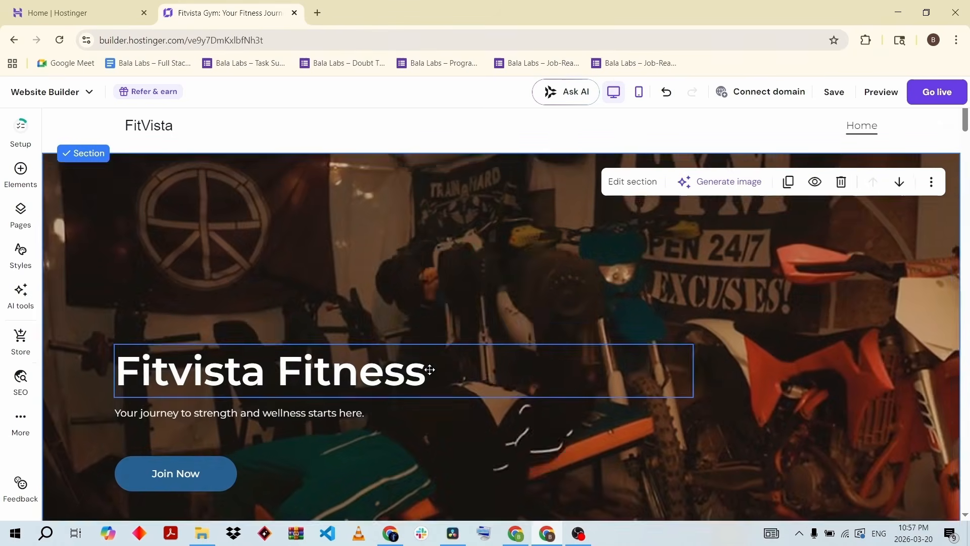
# - Open the hero heading "Fitvista Fitness" for text editing and view the available fonts without changing the font
pyautogui.scroll(-1, 430, 369)
pyautogui.click(295, 306)
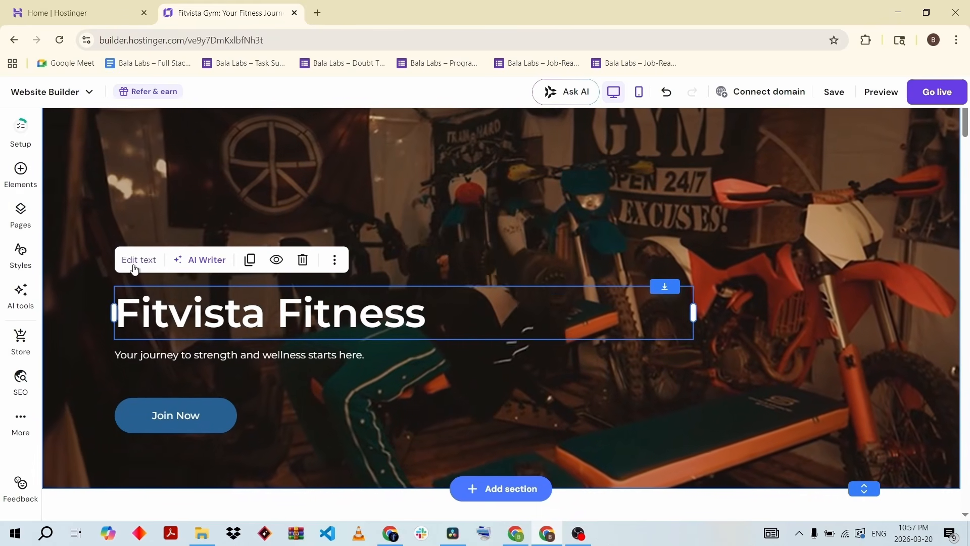
pyautogui.click(134, 269)
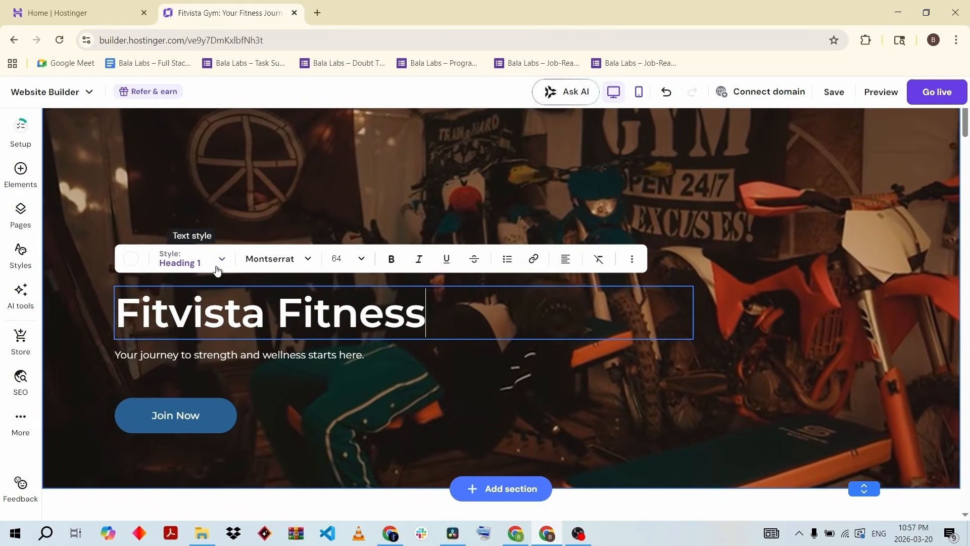
pyautogui.click(305, 259)
pyautogui.moveTo(302, 418)
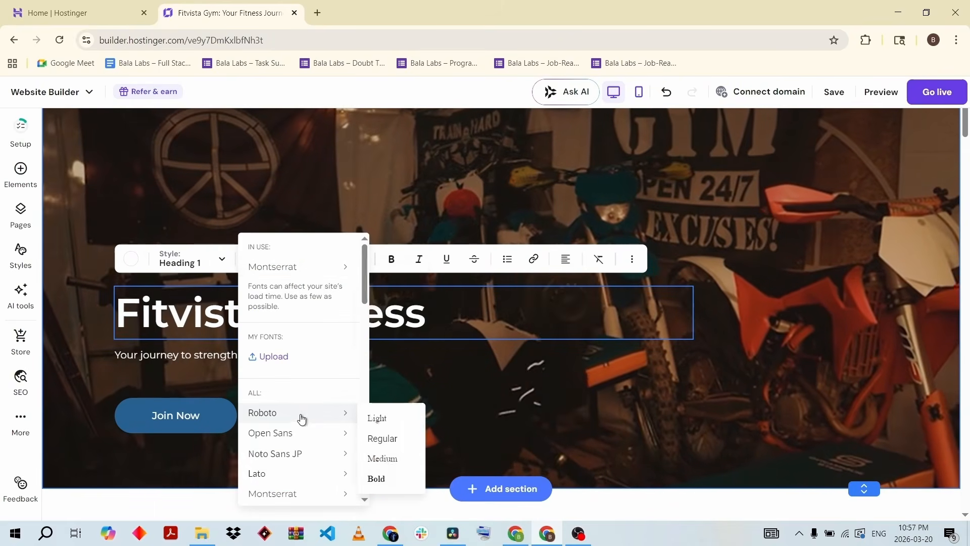
pyautogui.click(350, 192)
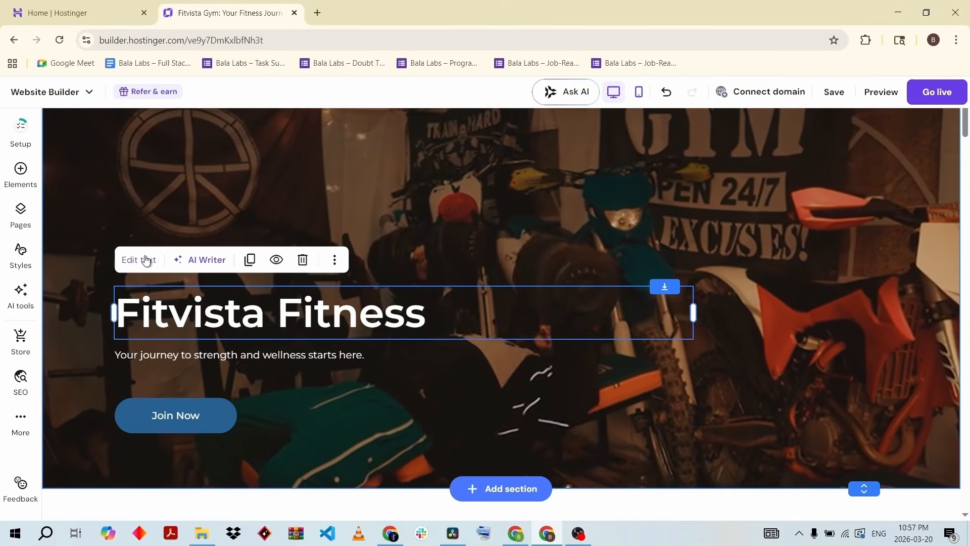
# - Try center and right alignment on the hero heading, set it to justified, and leave text editing
pyautogui.click(146, 261)
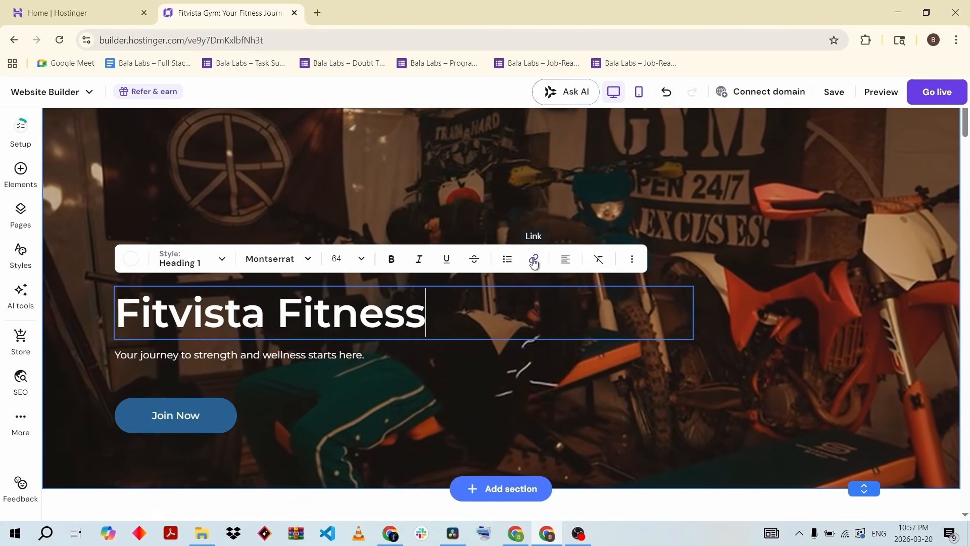
pyautogui.click(571, 260)
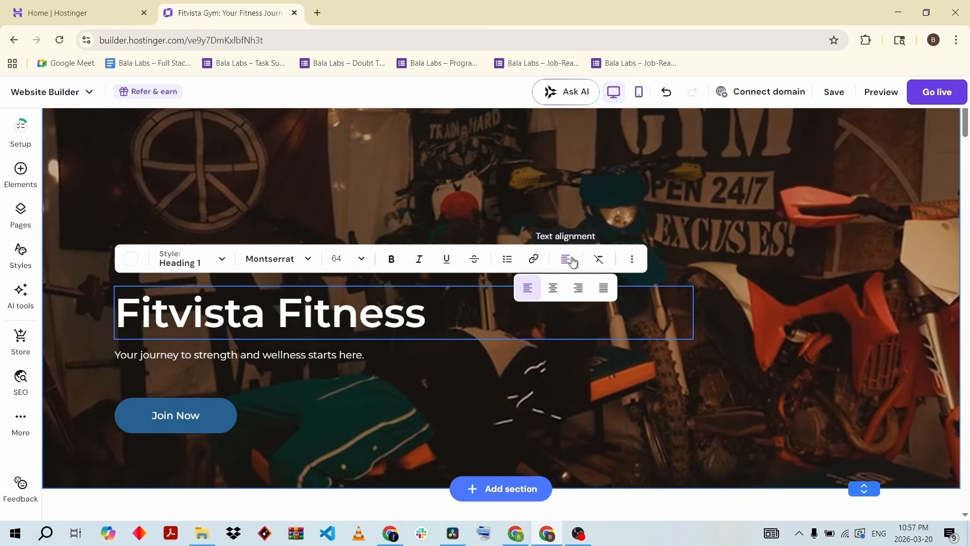
pyautogui.click(552, 288)
pyautogui.click(578, 288)
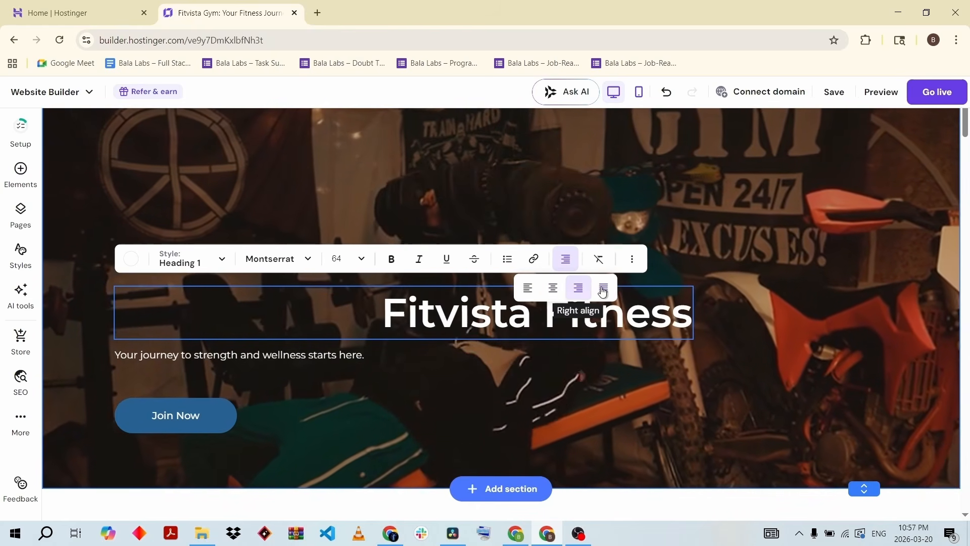
pyautogui.click(603, 288)
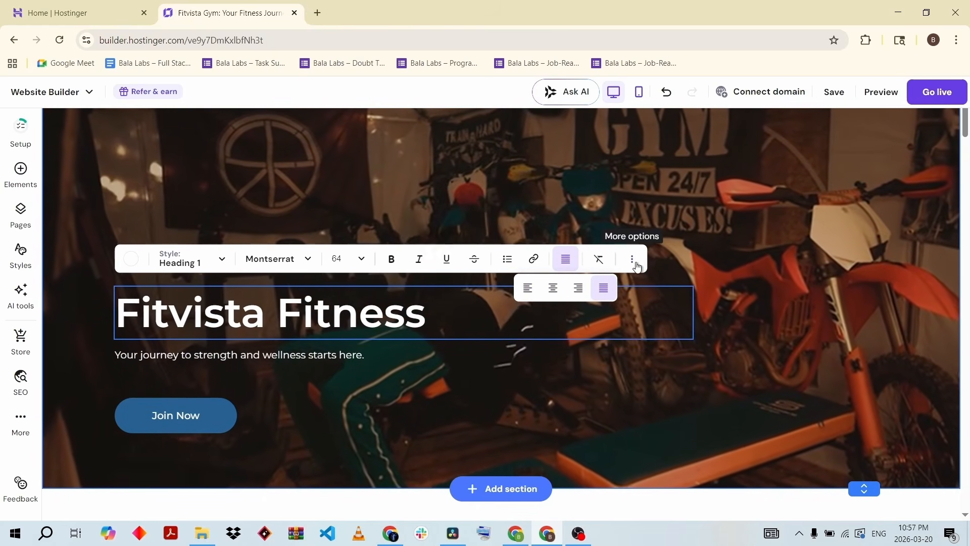
pyautogui.click(633, 259)
pyautogui.press('Escape')
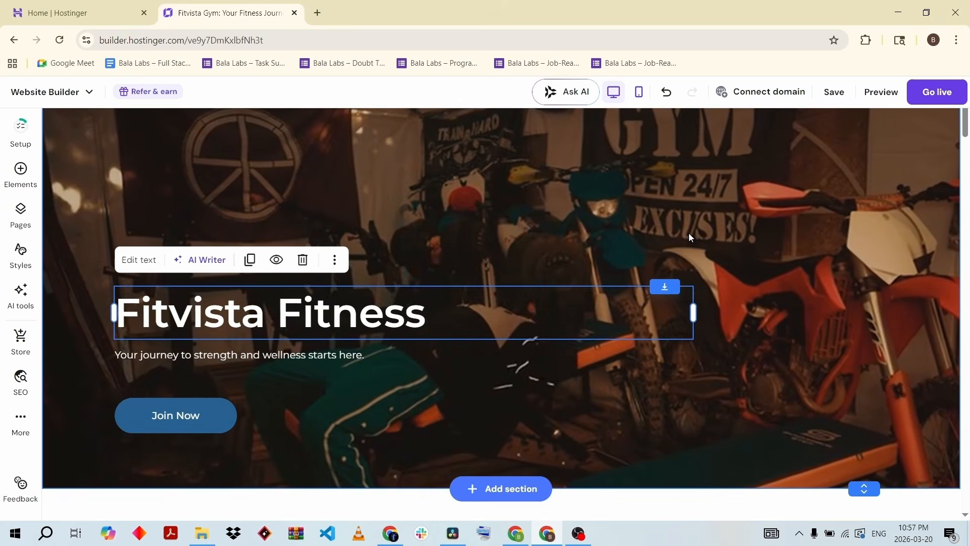
pyautogui.click(690, 232)
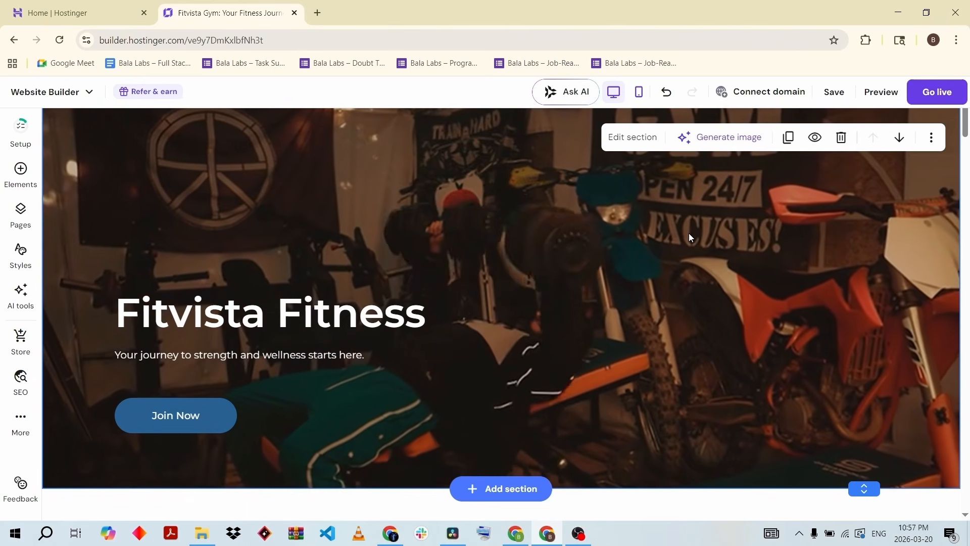
# - Open the settings of the hero's Join Now button and review its text and web address link options
pyautogui.scroll(-1, 690, 238)
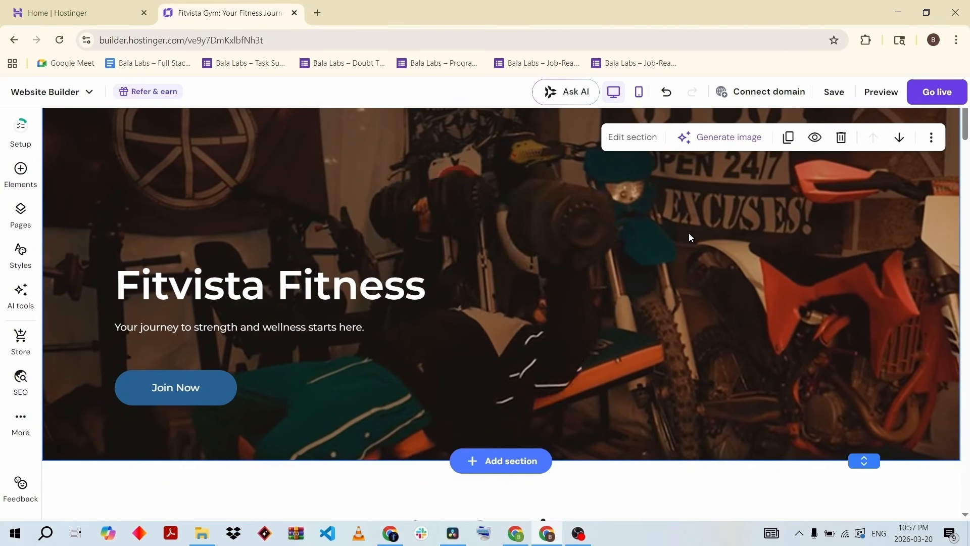
pyautogui.scroll(-1, 690, 238)
pyautogui.click(228, 354)
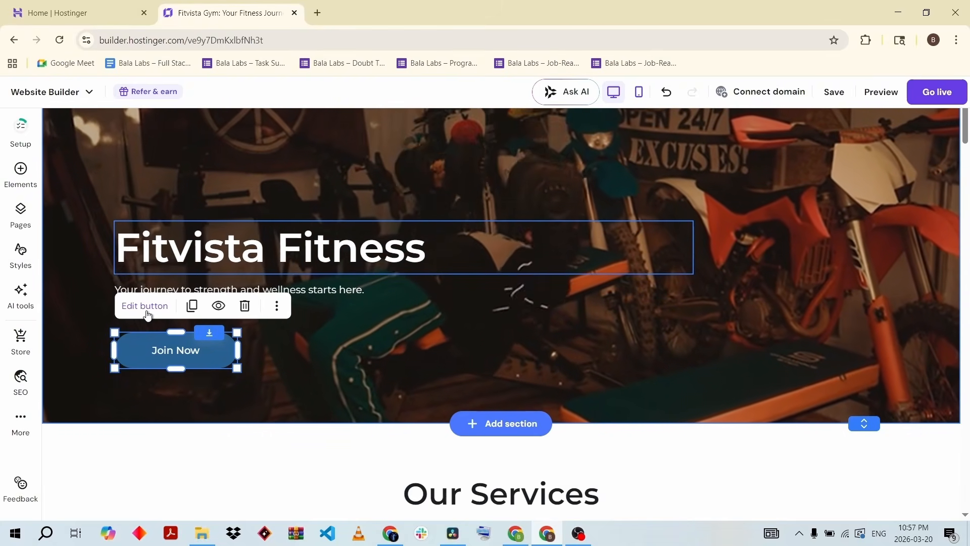
pyautogui.click(146, 306)
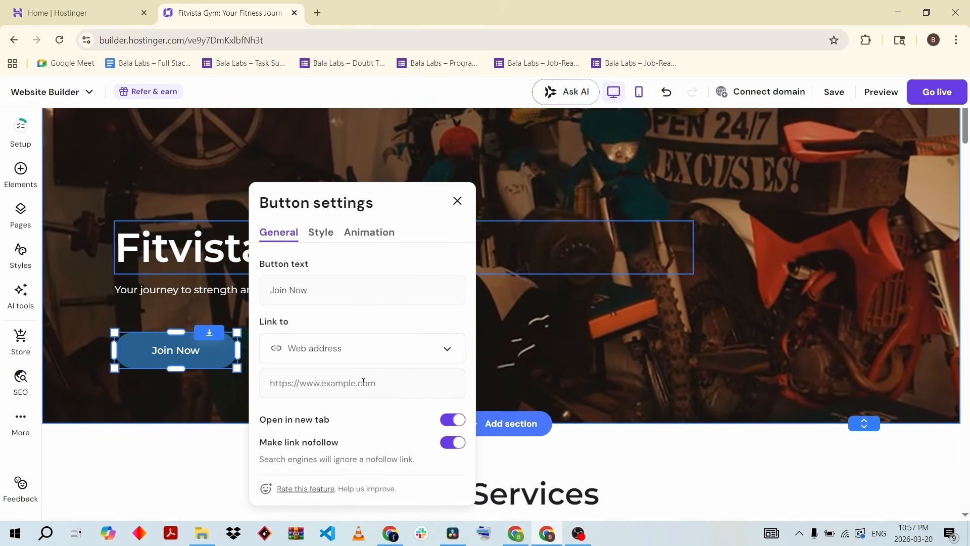
pyautogui.click(363, 383)
pyautogui.scroll(-1, 370, 435)
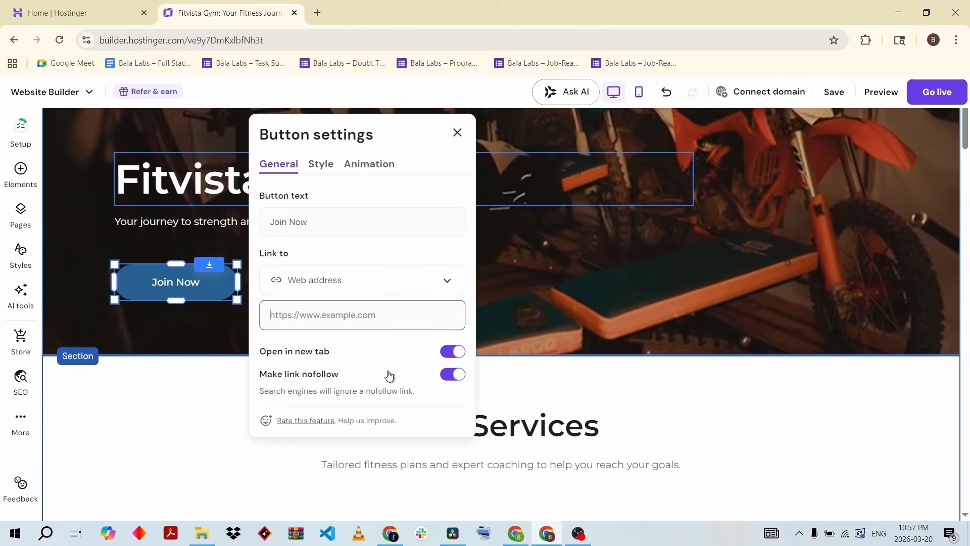
pyautogui.scroll(2, 388, 376)
# - Examine the Join Now button's style options for its normal and hover states
pyautogui.click(322, 263)
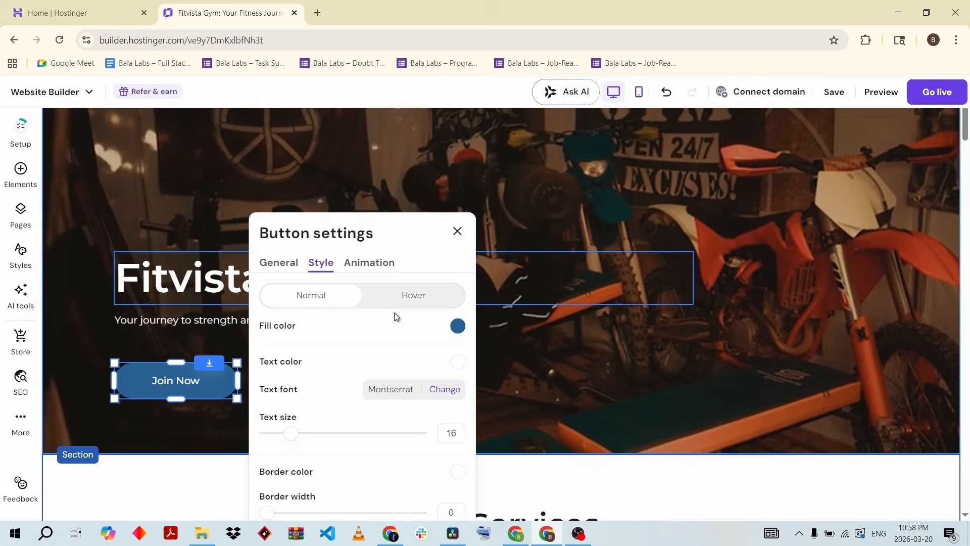
pyautogui.click(411, 302)
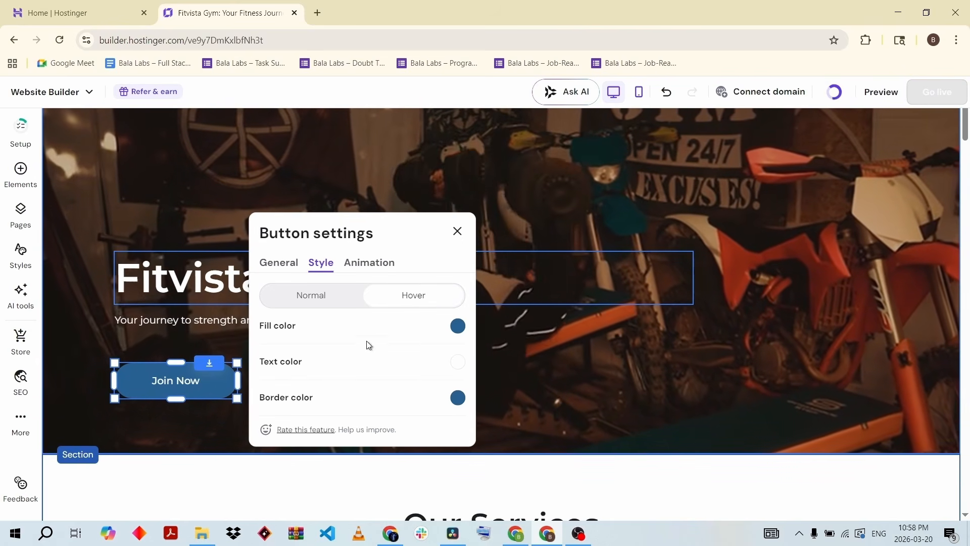
pyautogui.click(325, 297)
pyautogui.scroll(-1, 371, 361)
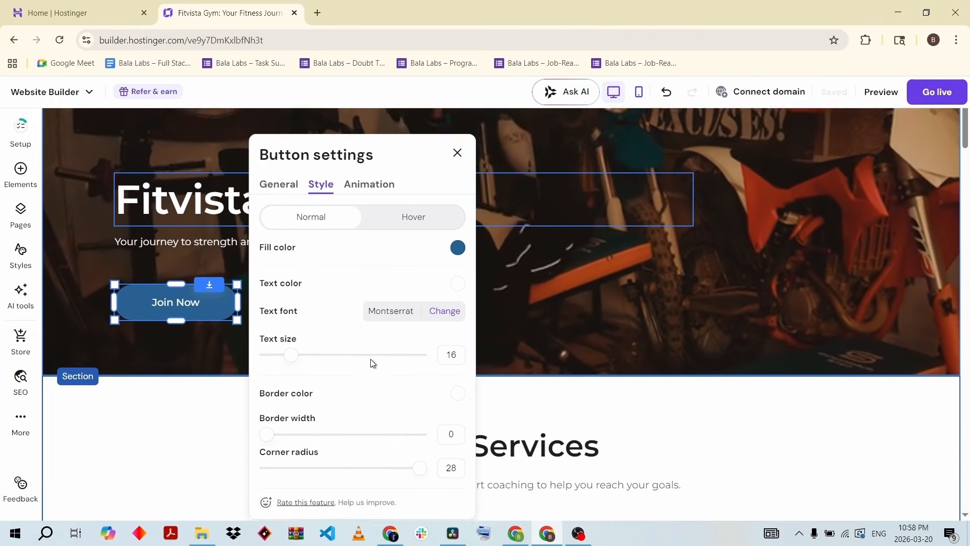
pyautogui.scroll(-1, 371, 359)
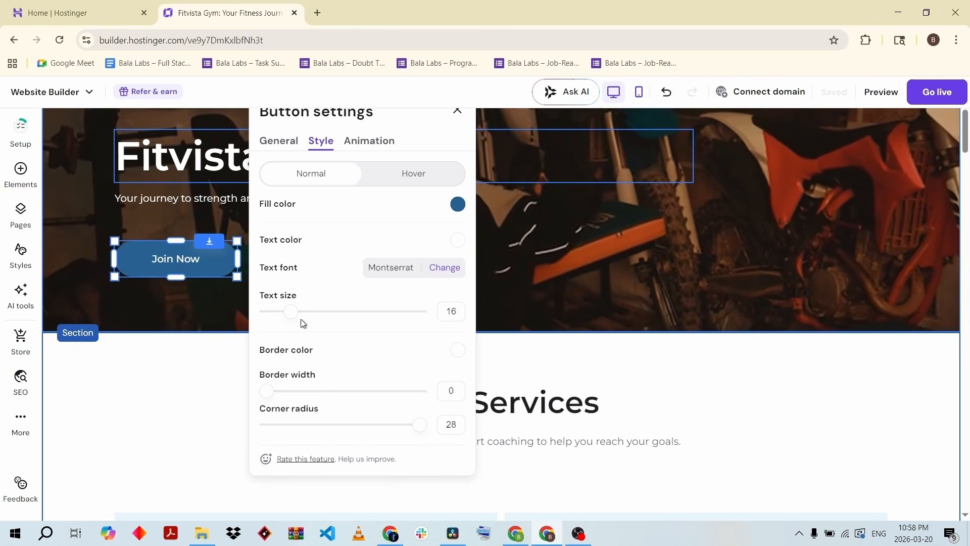
# - Try a corner radius of 16 on the Join Now button, restore it to 28, and close the button settings
pyautogui.moveTo(264, 391)
pyautogui.mouseDown()
pyautogui.moveTo(292, 392)
pyautogui.moveTo(253, 394)
pyautogui.mouseUp()
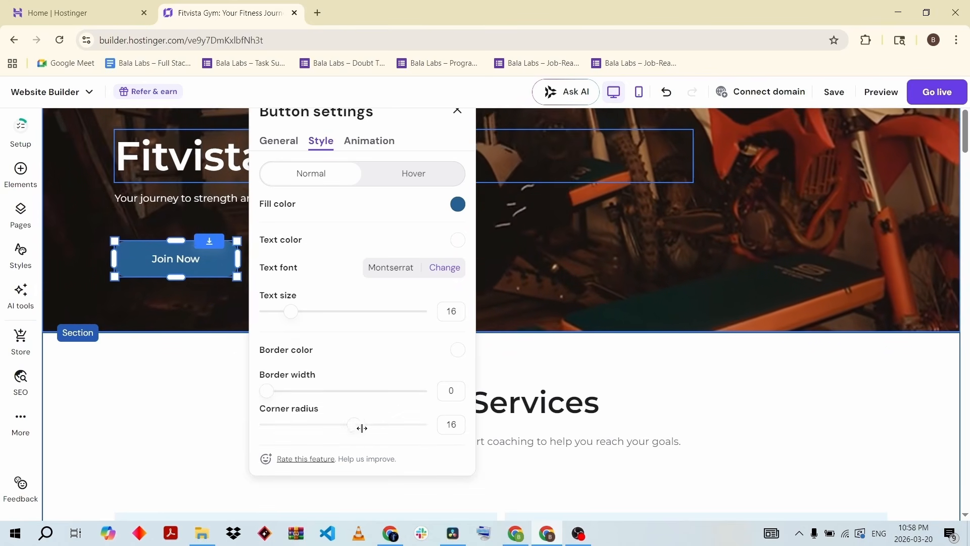
pyautogui.scroll(1, 484, 314)
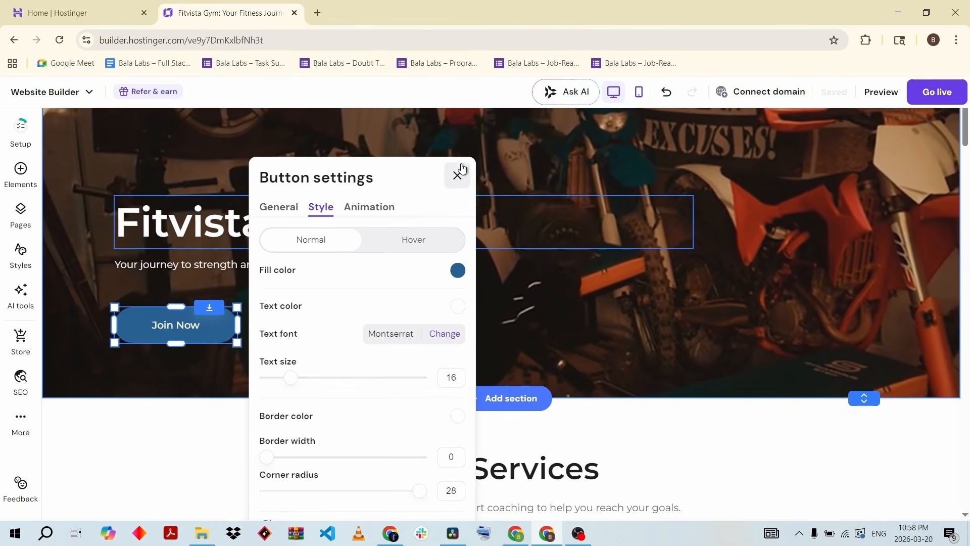
pyautogui.click(460, 175)
pyautogui.click(709, 371)
pyautogui.rightClick(708, 371)
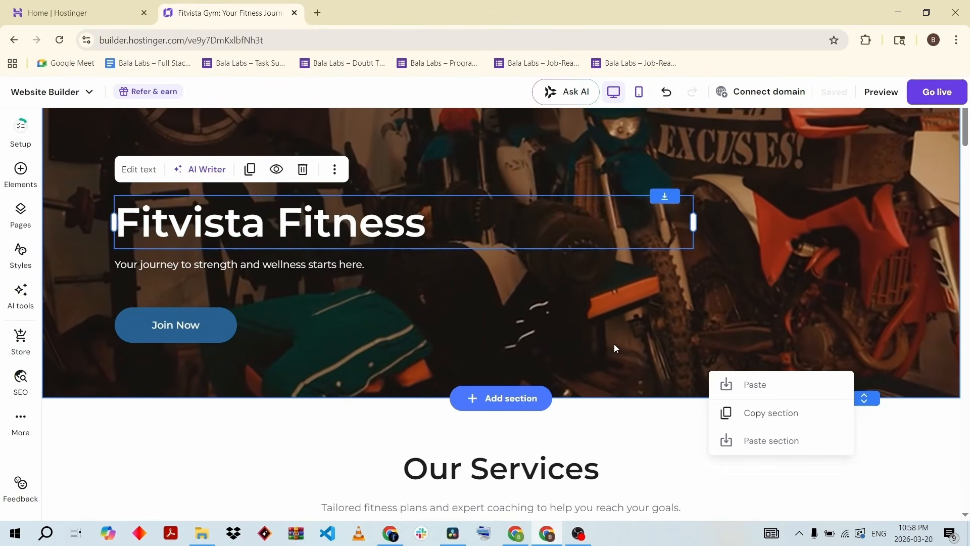
# - Browse the Main section templates for a new section below the hero, view the AI section generator, and close it
pyautogui.scroll(2, 614, 344)
pyautogui.scroll(-2, 614, 348)
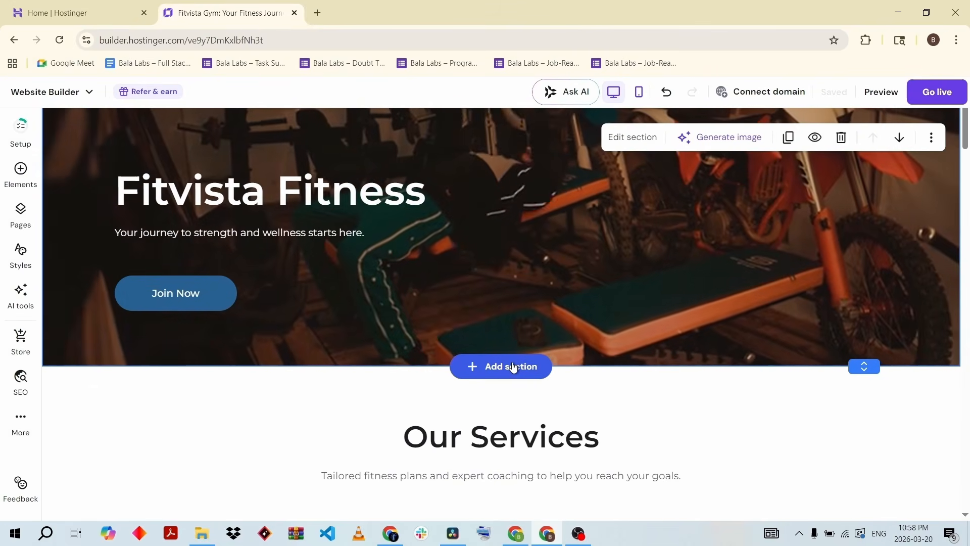
pyautogui.click(511, 365)
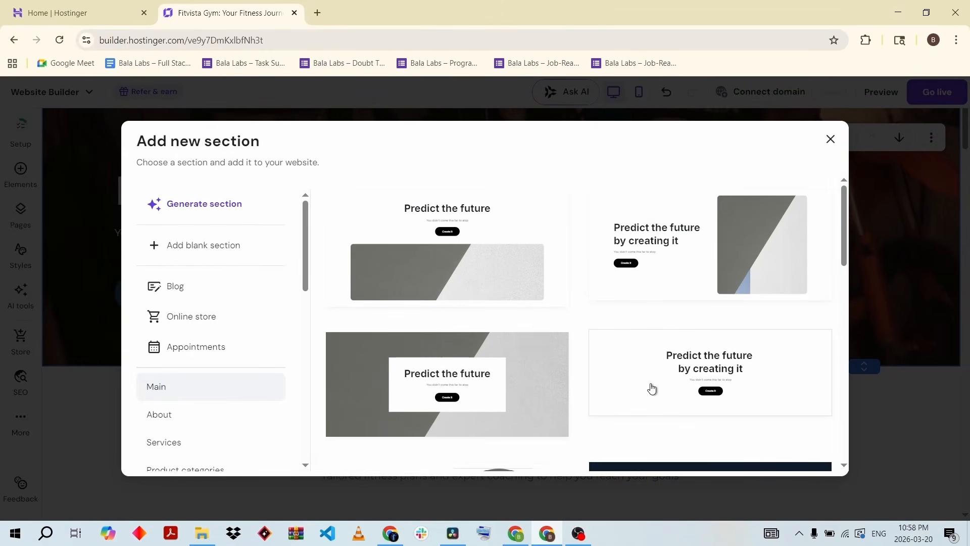
pyautogui.scroll(-10, 652, 388)
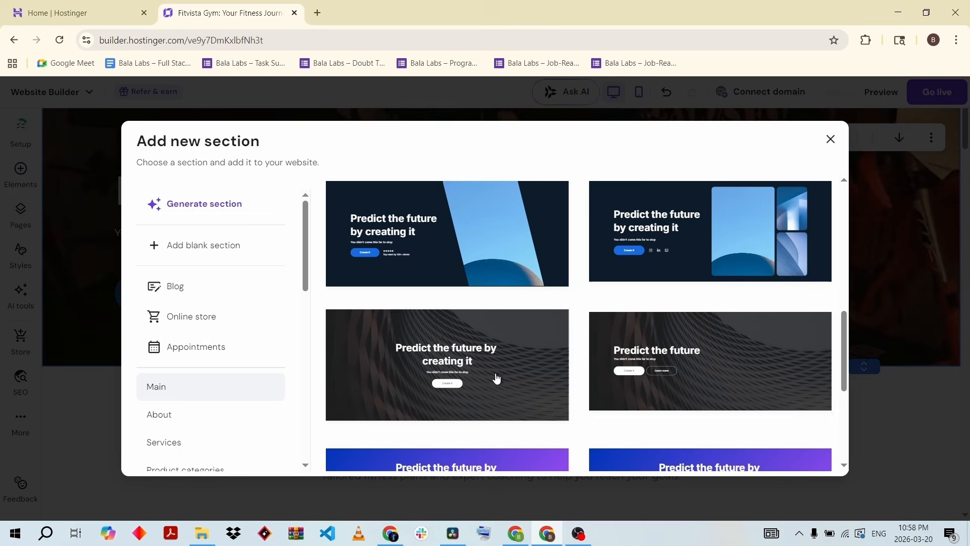
pyautogui.scroll(-1, 497, 379)
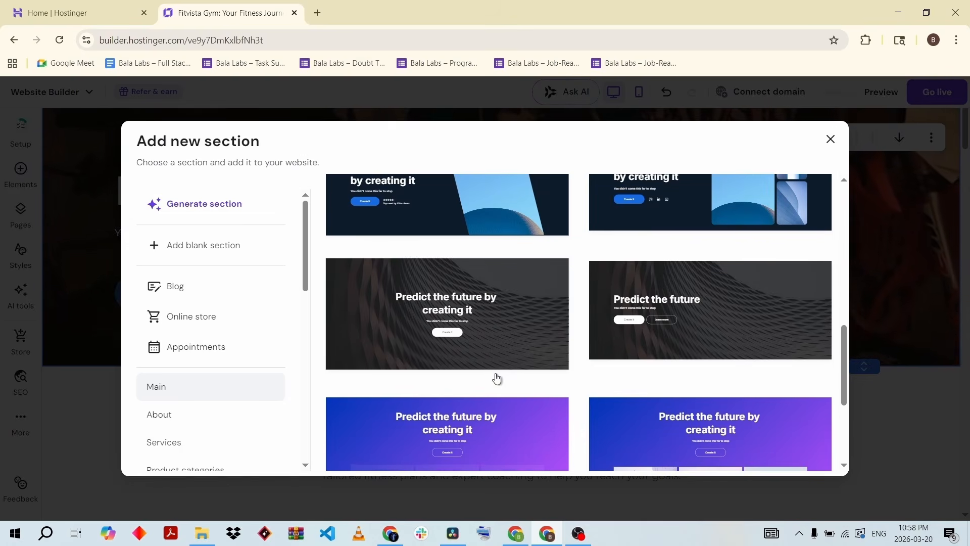
pyautogui.click(175, 208)
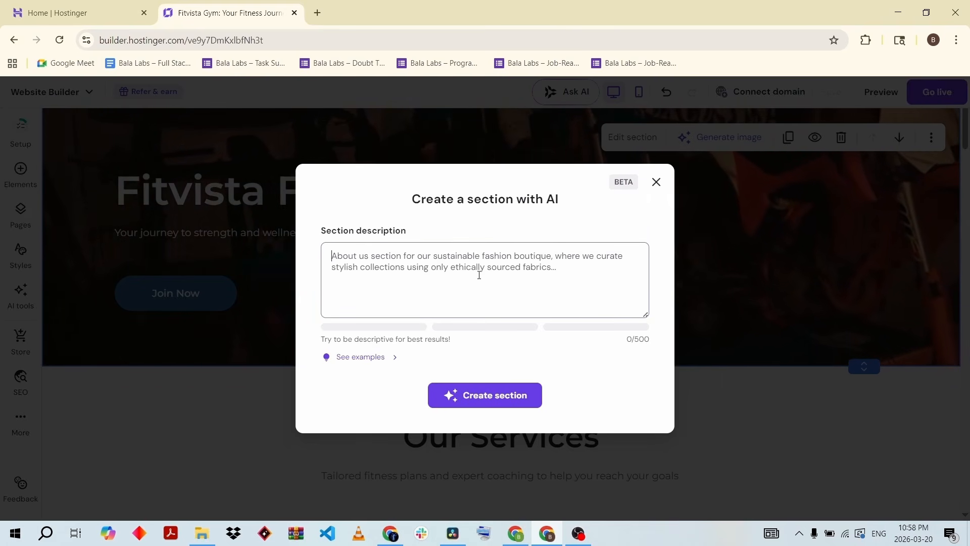
pyautogui.click(654, 183)
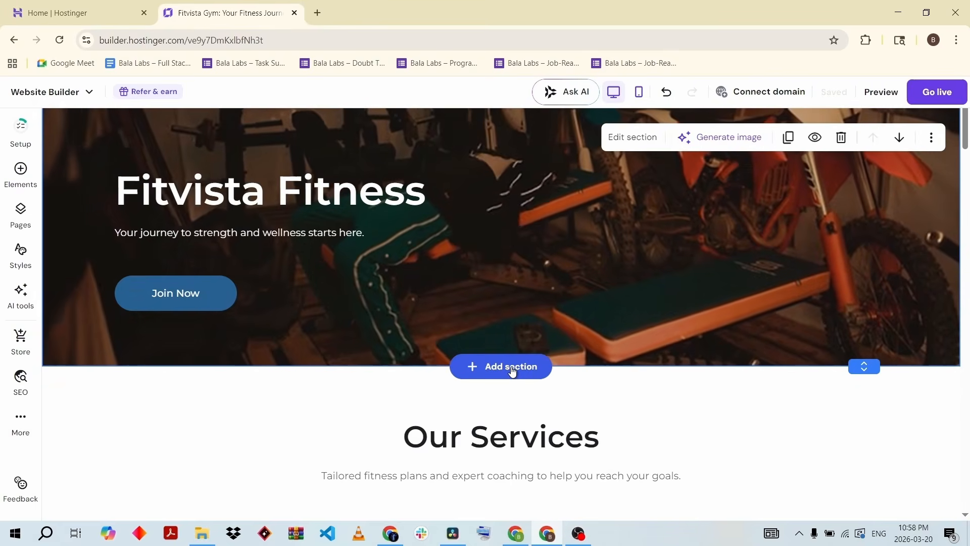
# - Review the list of section categories available for a new section below the hero and close the section picker
pyautogui.click(512, 370)
pyautogui.scroll(-1, 270, 318)
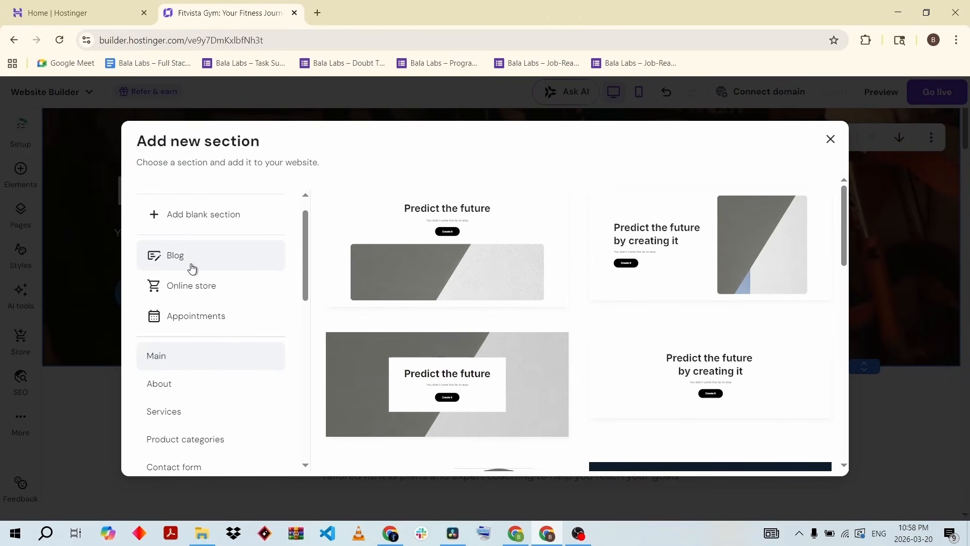
pyautogui.scroll(-2, 233, 331)
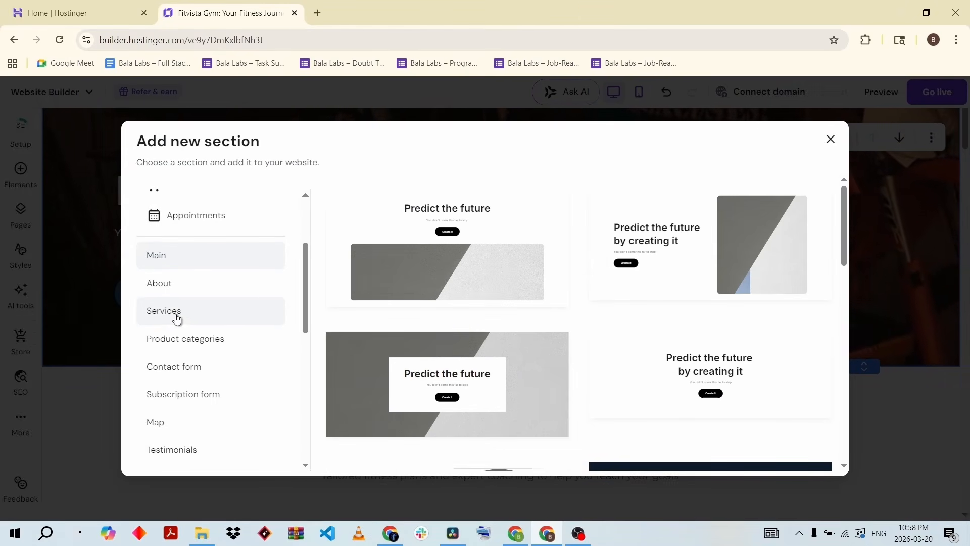
pyautogui.scroll(3, 240, 341)
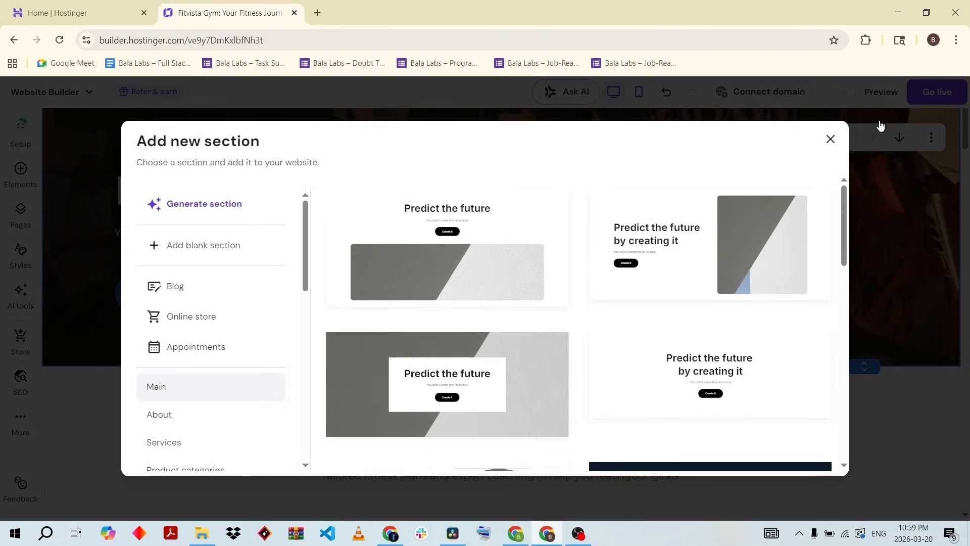
pyautogui.click(831, 140)
# - Review the image settings and the AI image generator for the Group Classes photo, and close them
pyautogui.scroll(-7, 442, 371)
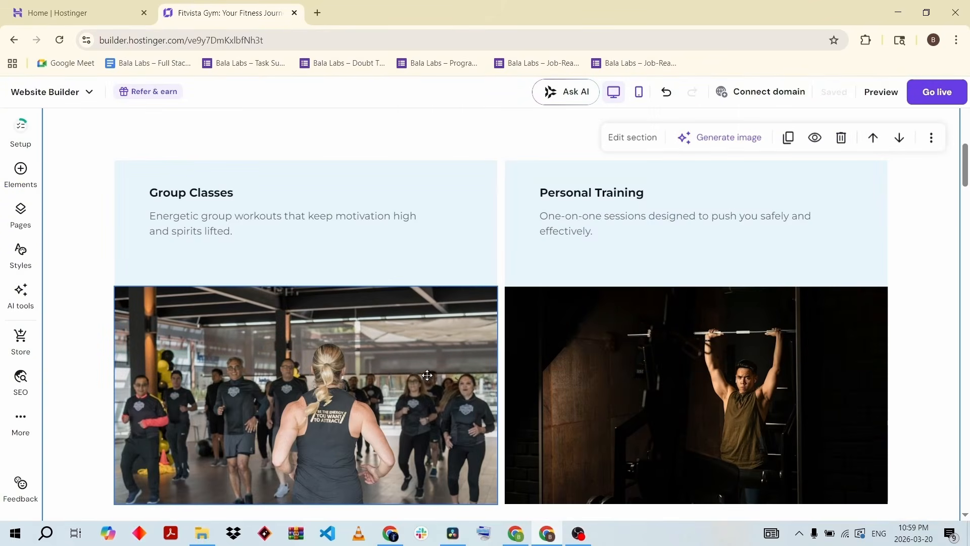
pyautogui.click(270, 380)
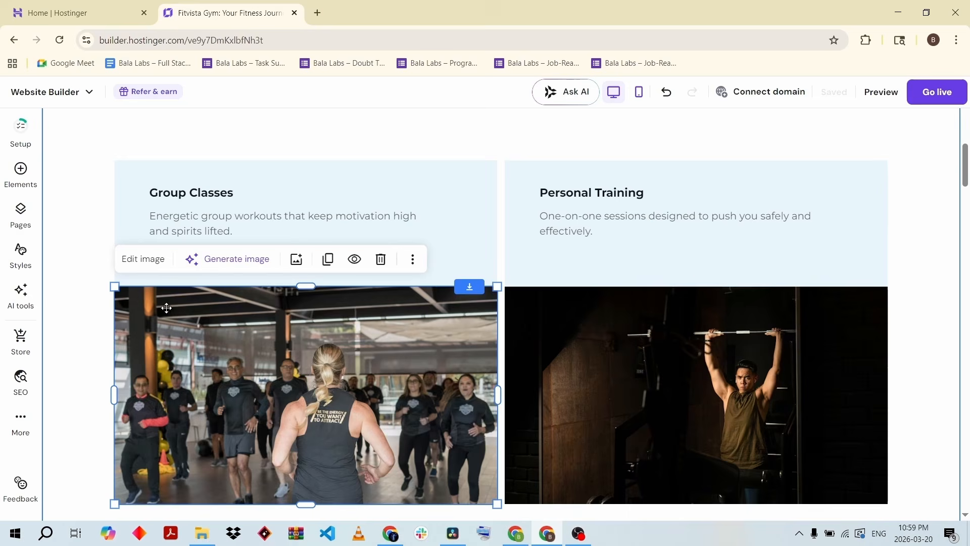
pyautogui.click(143, 259)
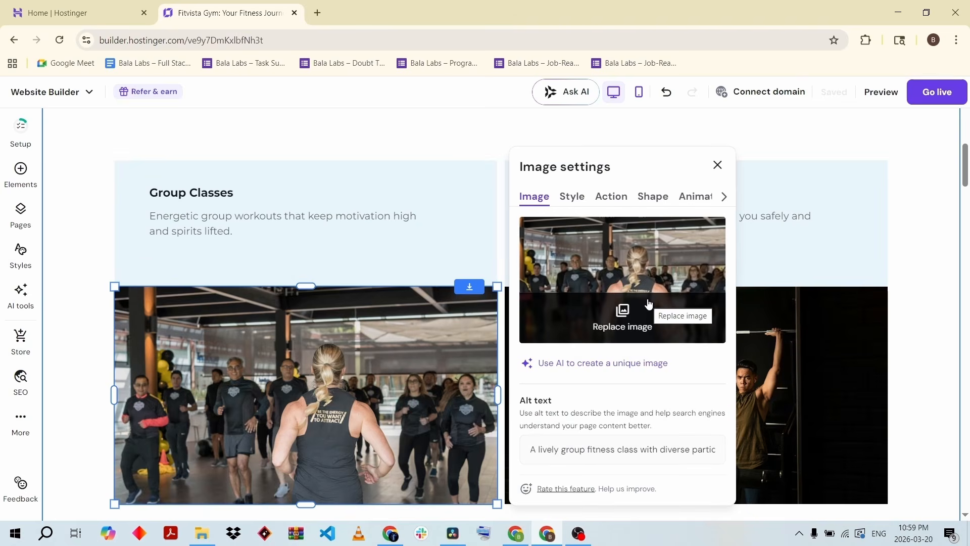
pyautogui.click(401, 142)
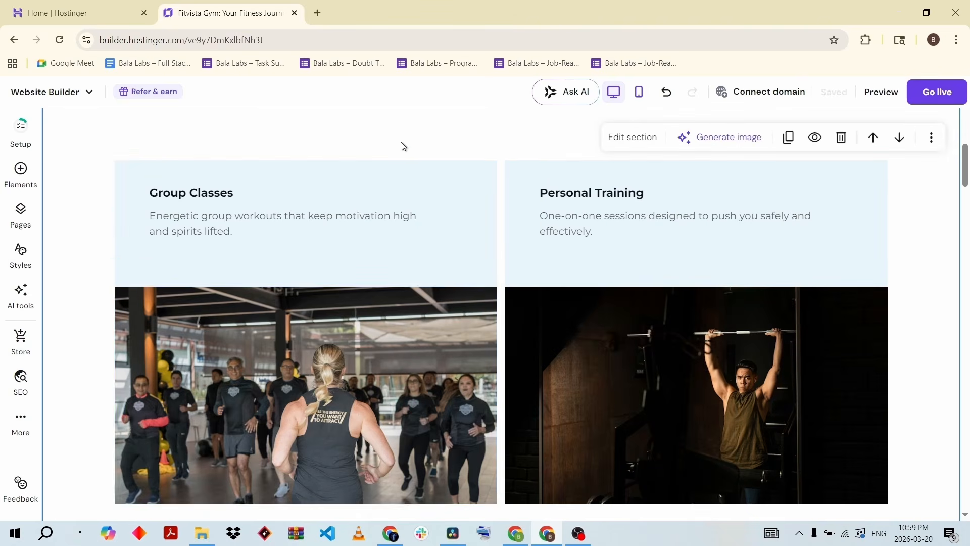
pyautogui.click(354, 382)
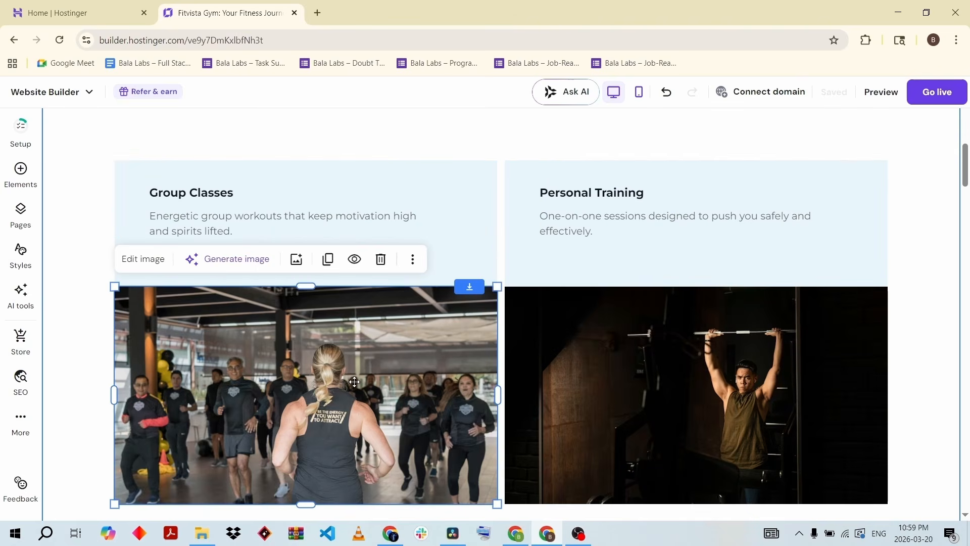
pyautogui.click(227, 260)
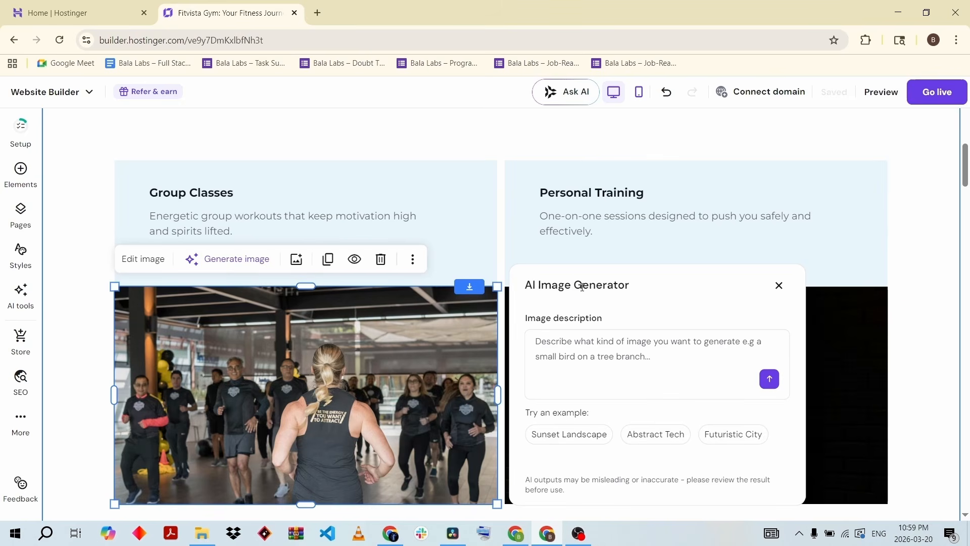
pyautogui.click(780, 286)
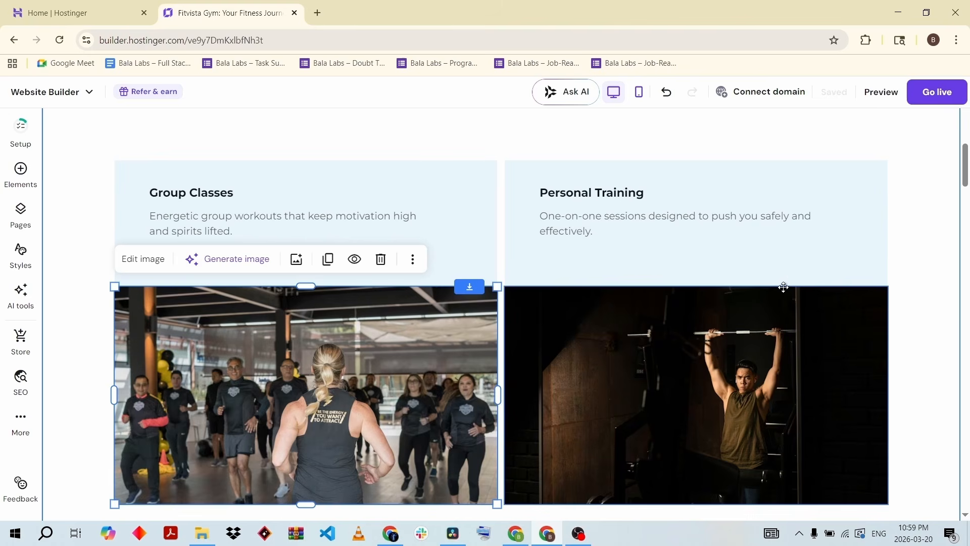
# - Change the Personal Training card's background color to light grey #eeeef2 and close the color picker
pyautogui.click(944, 350)
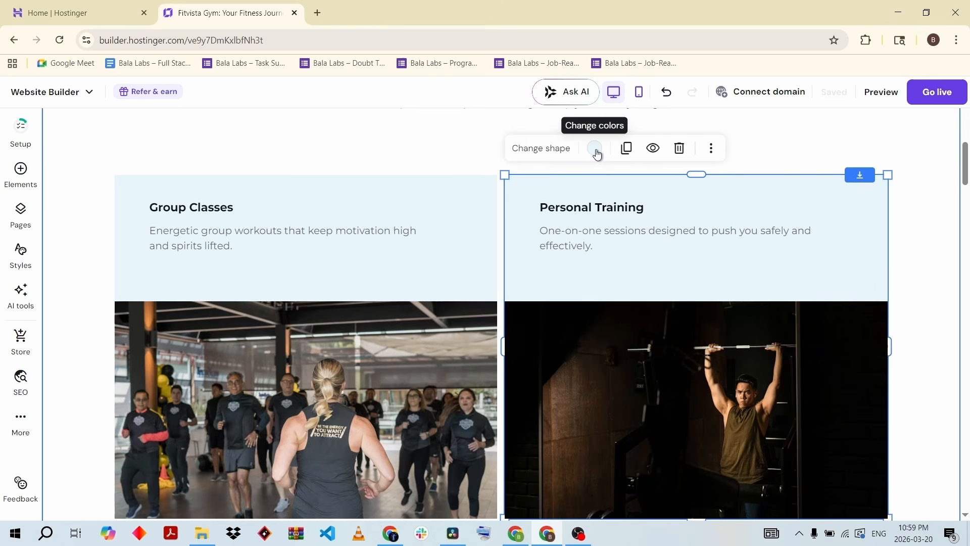
pyautogui.click(596, 148)
pyautogui.moveTo(595, 226)
pyautogui.mouseDown()
pyautogui.moveTo(621, 229)
pyautogui.moveTo(628, 255)
pyautogui.moveTo(613, 229)
pyautogui.moveTo(596, 228)
pyautogui.mouseUp()
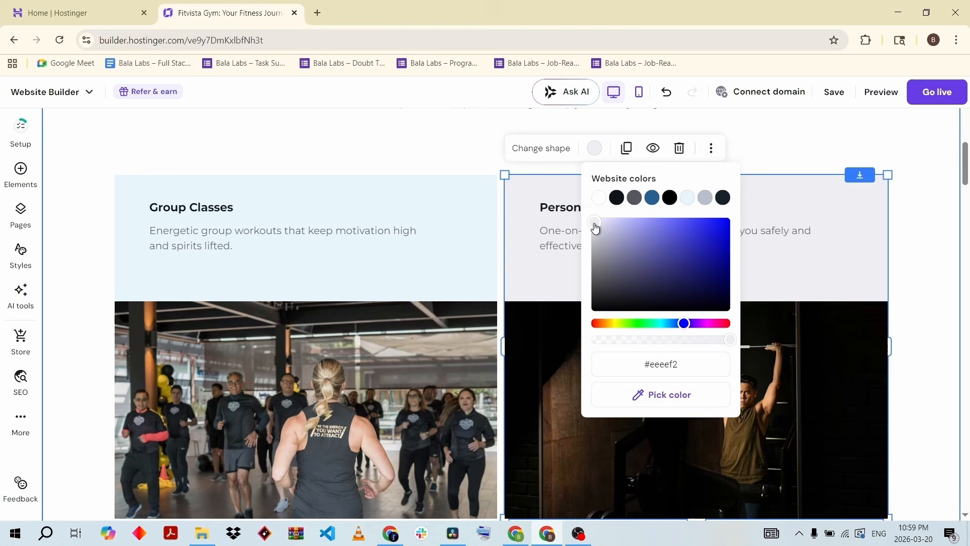
pyautogui.click(810, 146)
pyautogui.moveTo(258, 233); pyautogui.dragTo(208, 145)
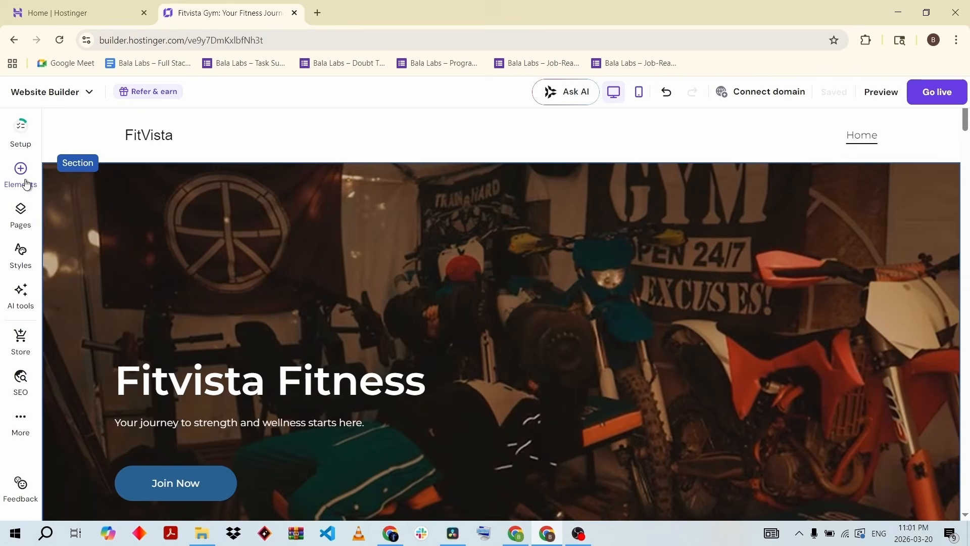
# - Review the elements that can be added to the page, from text and buttons to forms and embed code
pyautogui.click(26, 183)
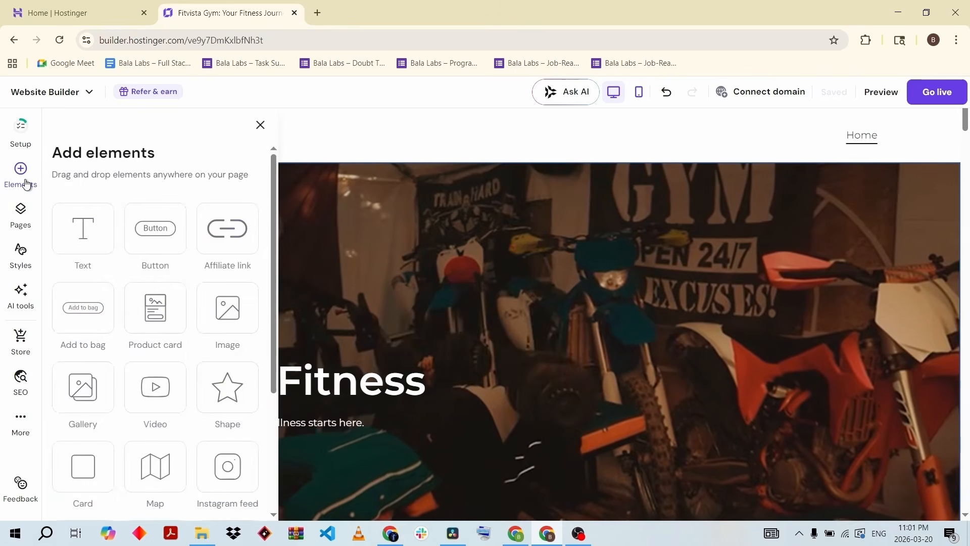
pyautogui.scroll(-3, 145, 394)
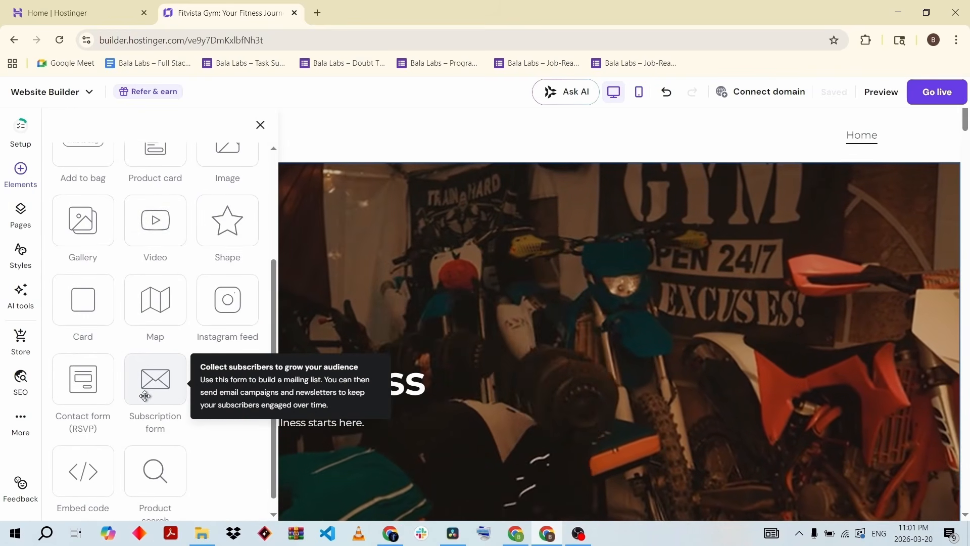
pyautogui.scroll(1, 145, 396)
pyautogui.scroll(2, 98, 385)
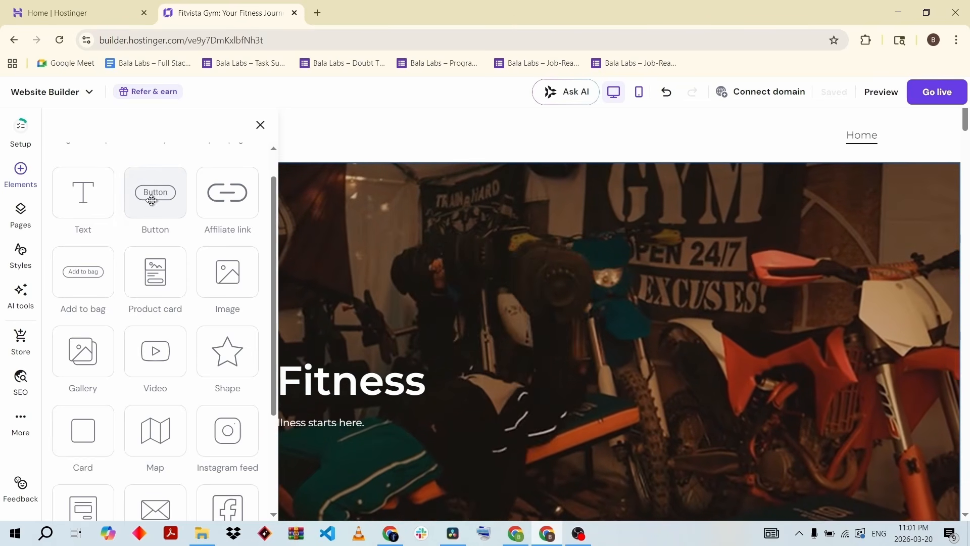
# - Review the site's pages, the website-wide color, font and button styles, and the available AI tools
pyautogui.click(25, 224)
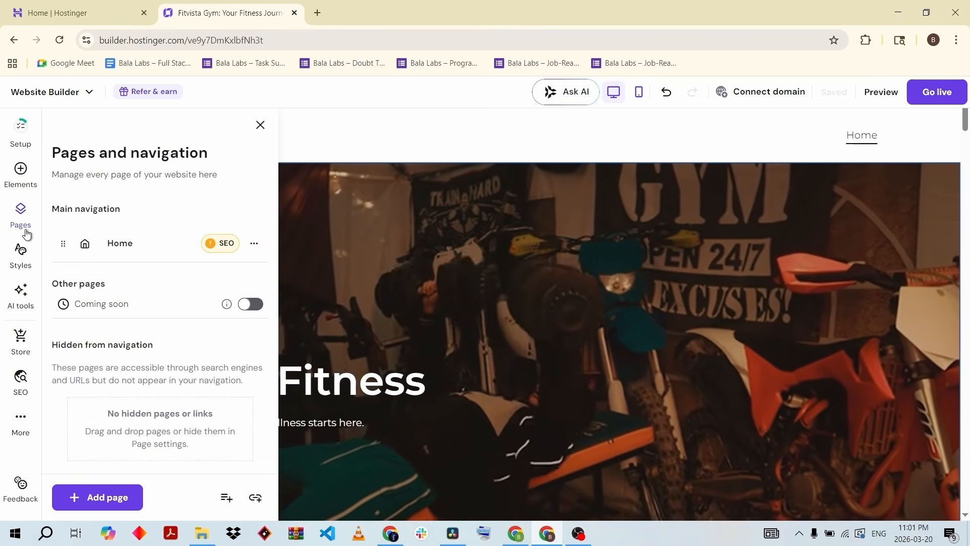
pyautogui.click(26, 254)
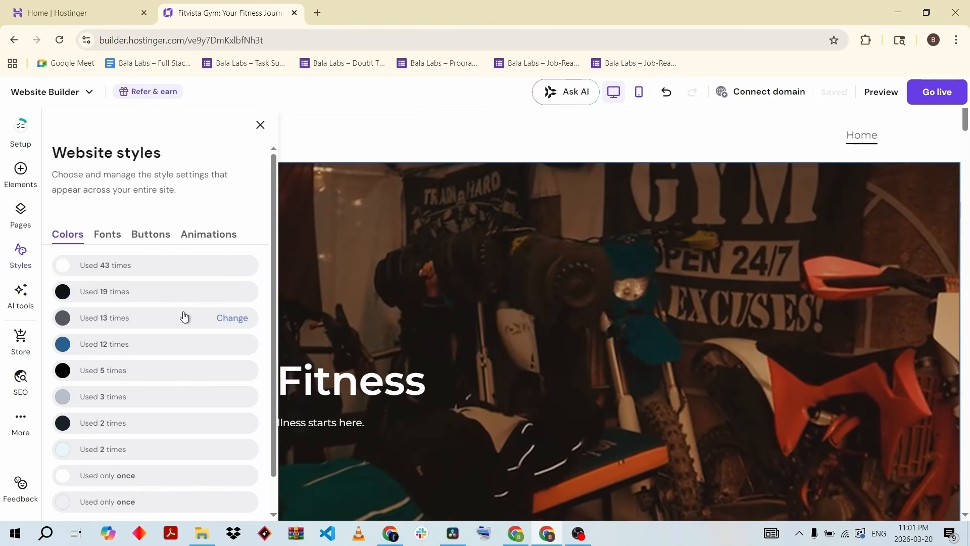
pyautogui.scroll(-1, 184, 317)
pyautogui.click(107, 198)
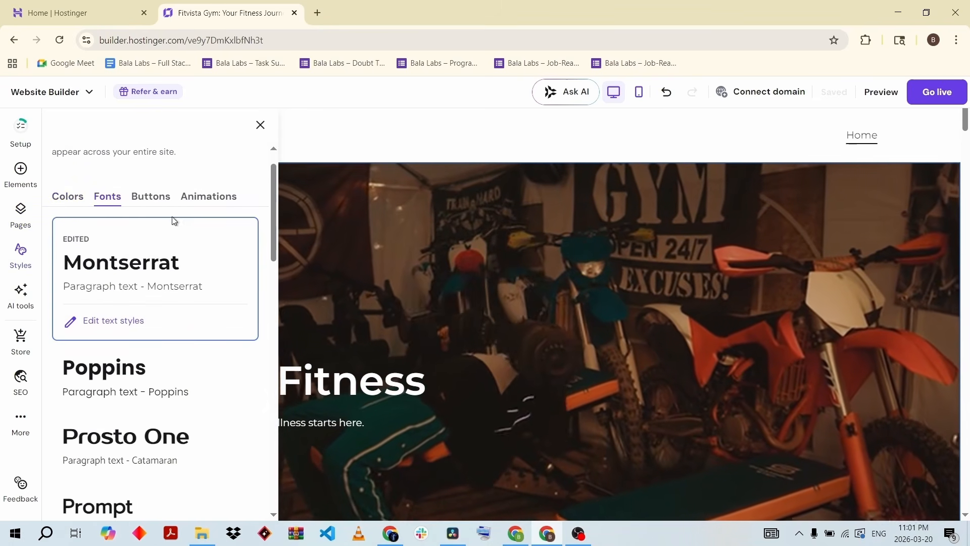
pyautogui.click(166, 204)
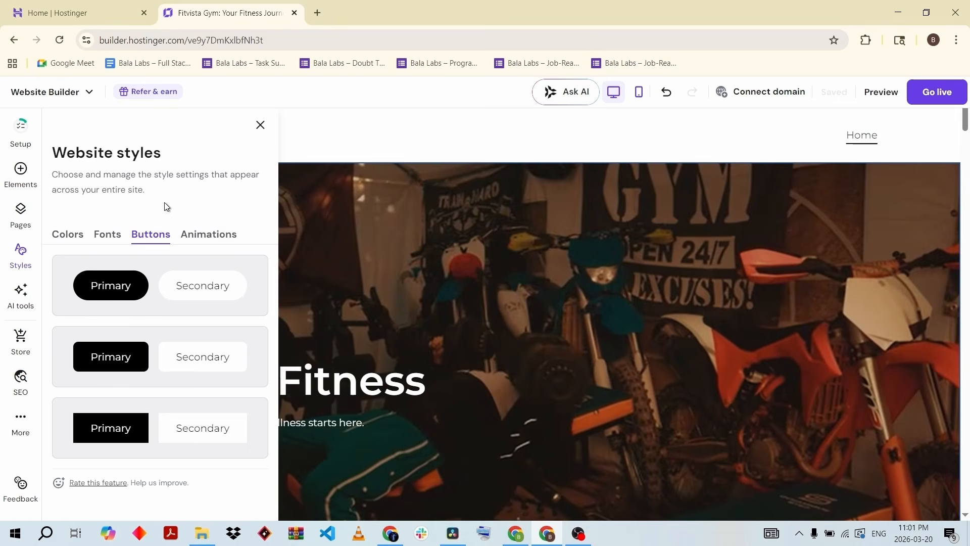
pyautogui.click(28, 297)
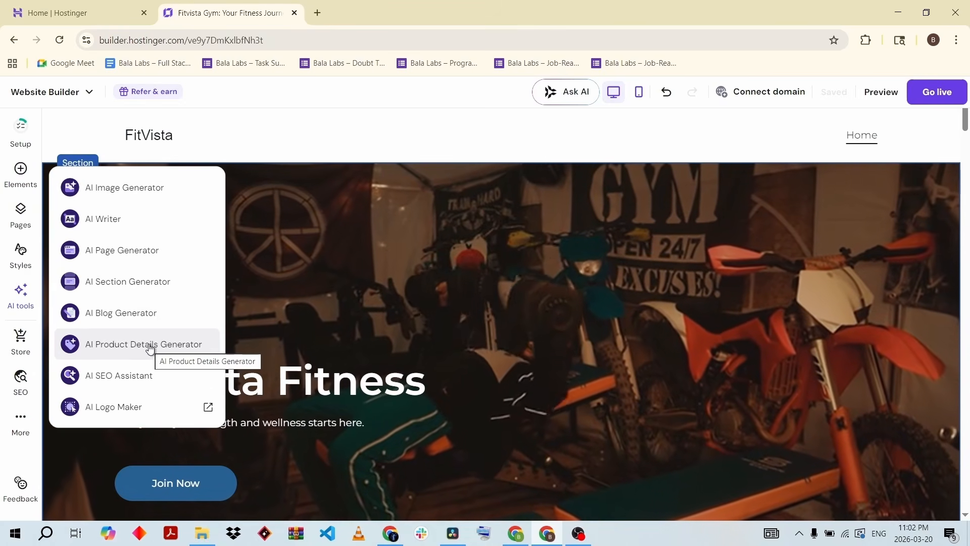
# - Add an online store to the website, look over its product listing, and open the settings of the store's product section
pyautogui.click(28, 347)
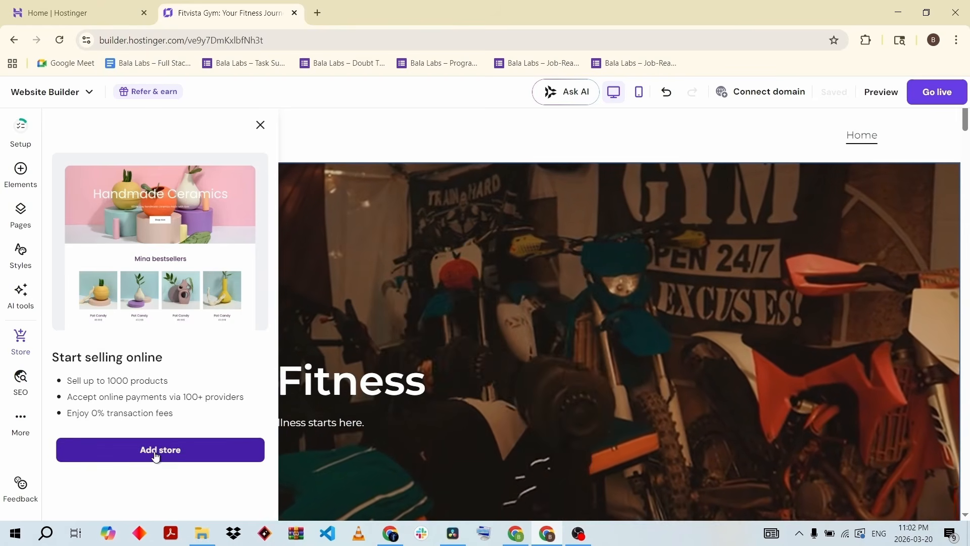
pyautogui.click(156, 456)
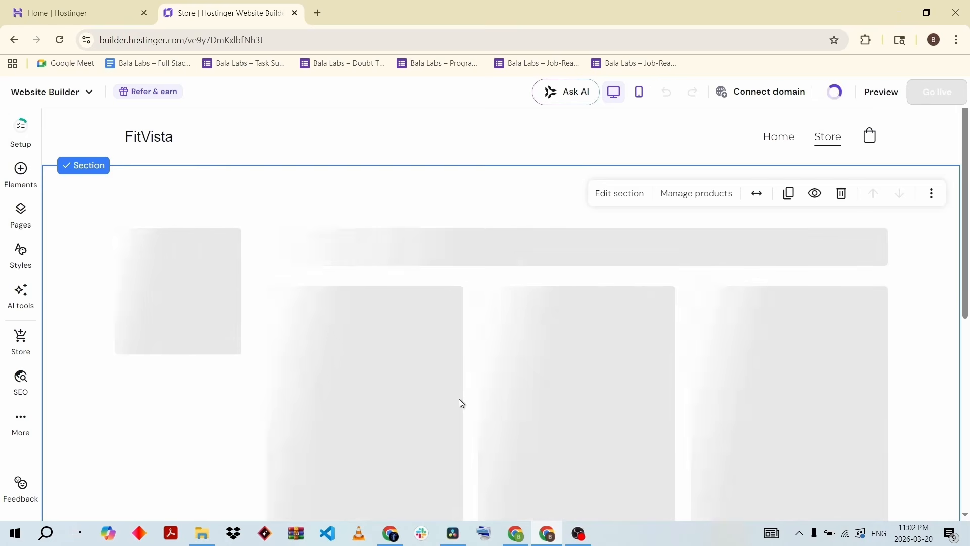
pyautogui.scroll(-5, 241, 422)
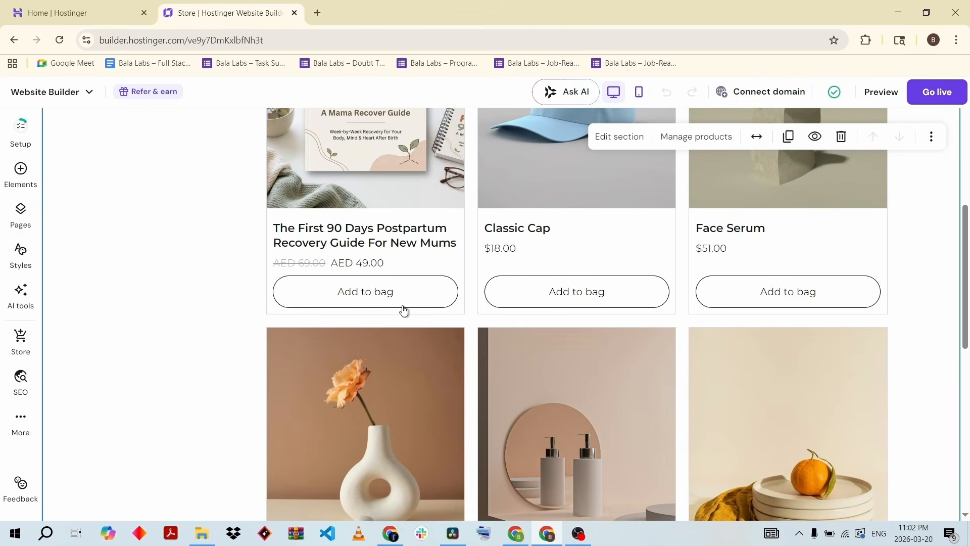
pyautogui.scroll(4, 707, 197)
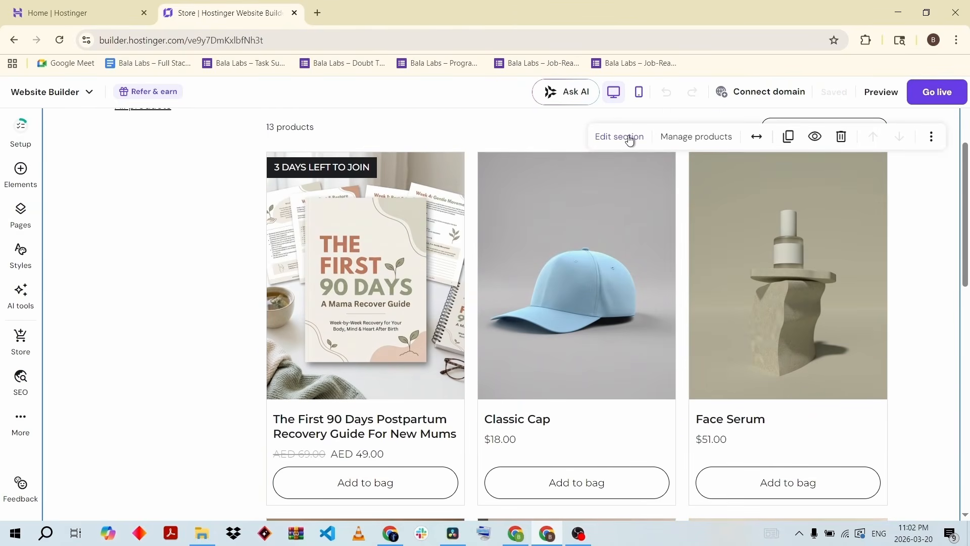
pyautogui.scroll(-1, 835, 261)
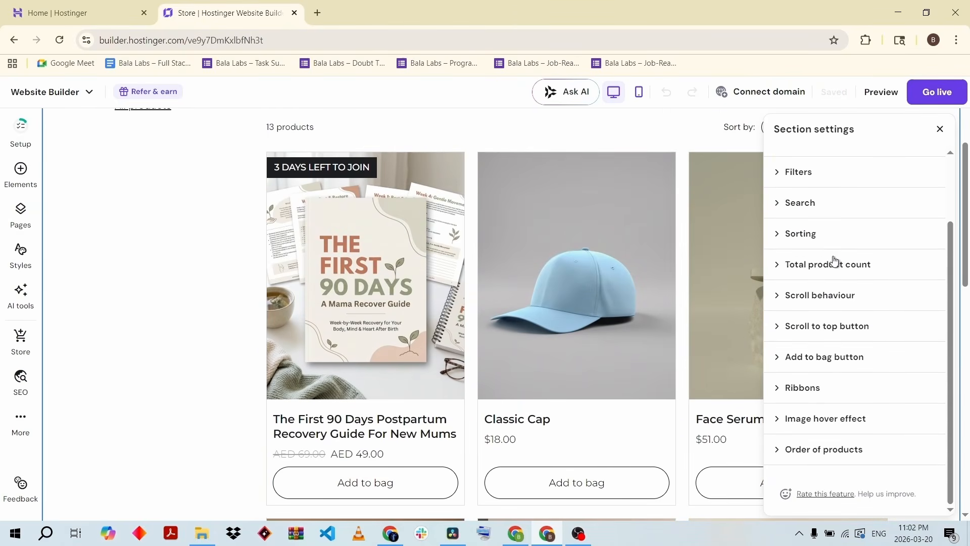
# - Examine the website's SEO overview and the SEO settings of the Home page
pyautogui.scroll(3, 811, 262)
pyautogui.scroll(3, 547, 371)
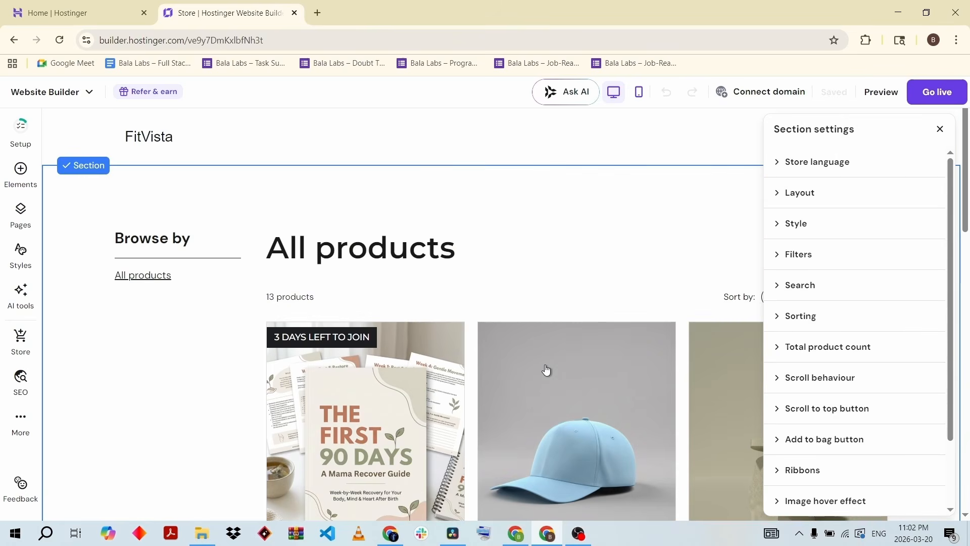
pyautogui.click(19, 377)
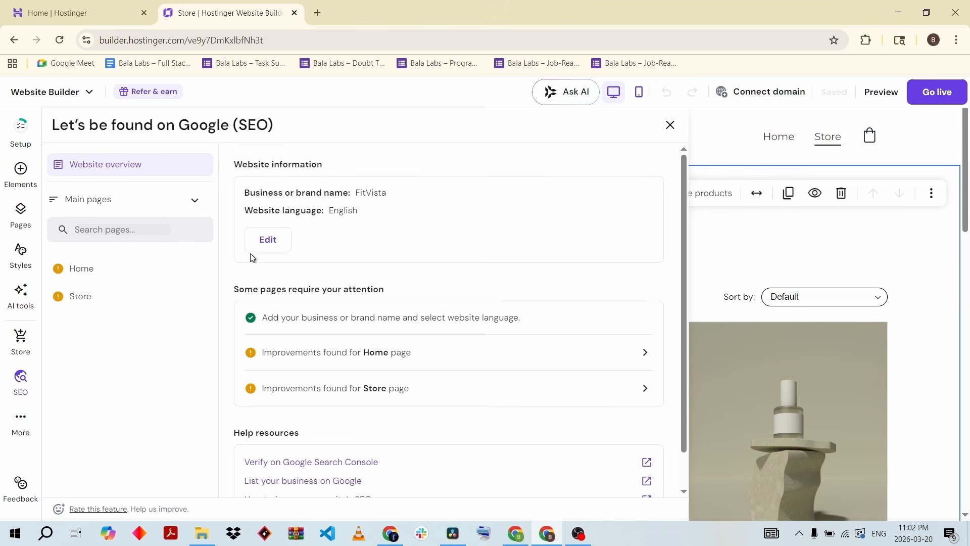
pyautogui.click(95, 279)
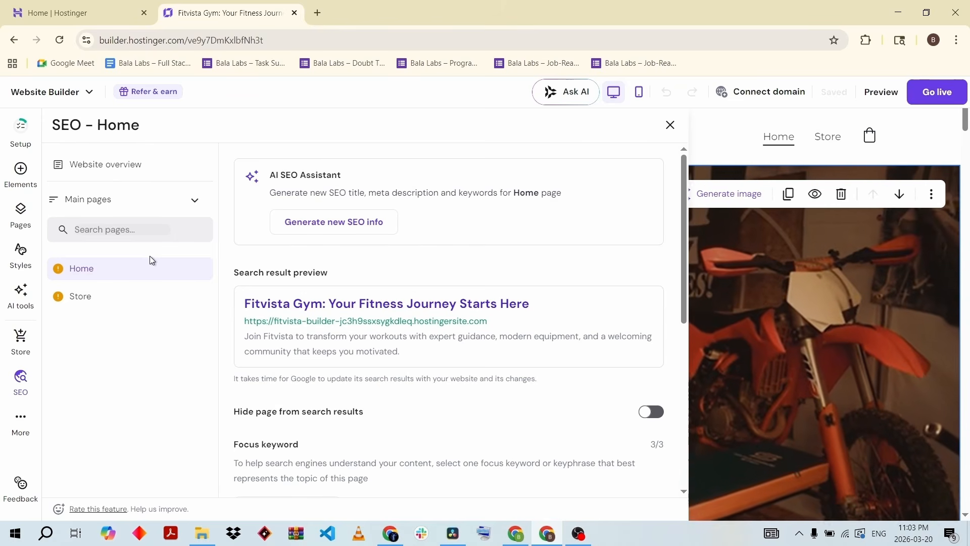
# - Review the integrations available for the website, from shipping and email marketing to custom code, WhatsApp, analytics and ad tools
pyautogui.click(20, 430)
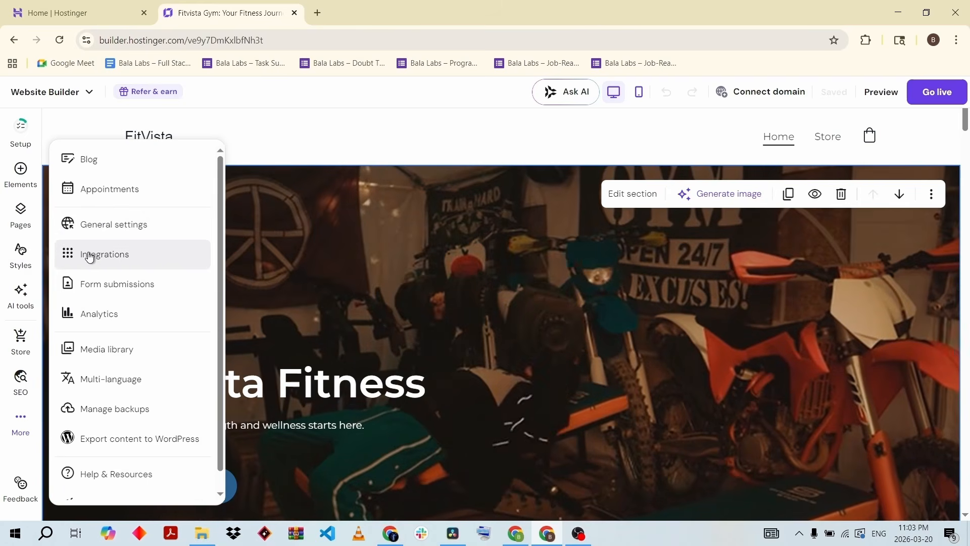
pyautogui.click(130, 255)
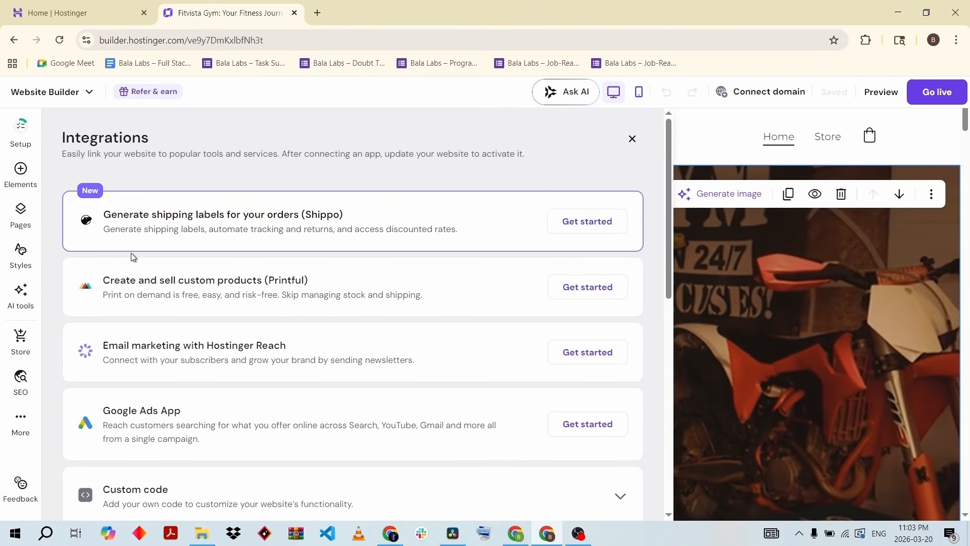
pyautogui.scroll(-3, 260, 349)
pyautogui.scroll(3, 260, 350)
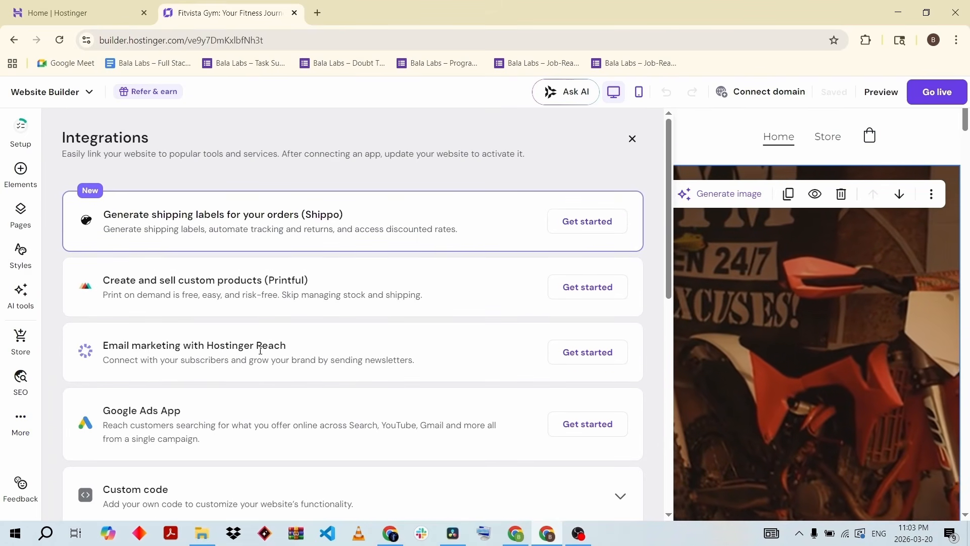
pyautogui.scroll(-2, 260, 350)
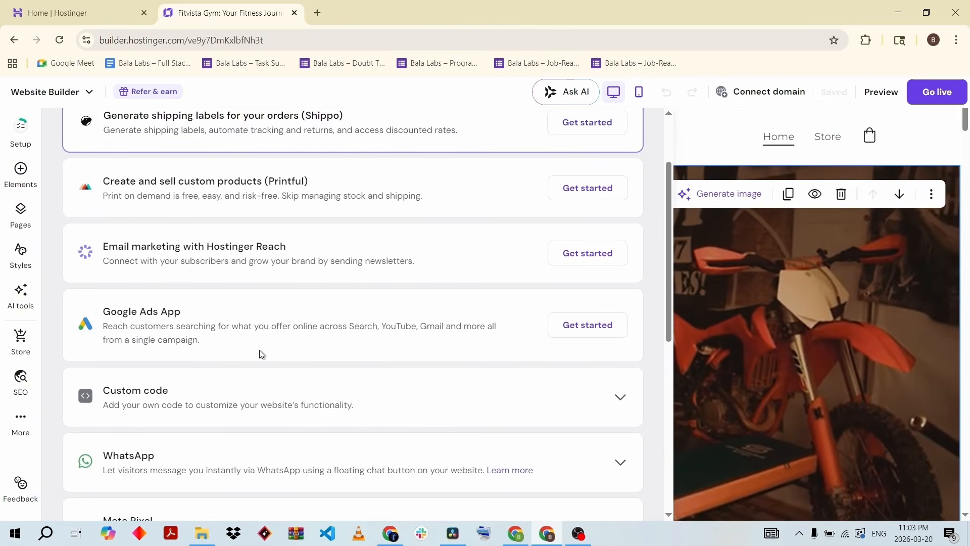
pyautogui.scroll(-4, 261, 354)
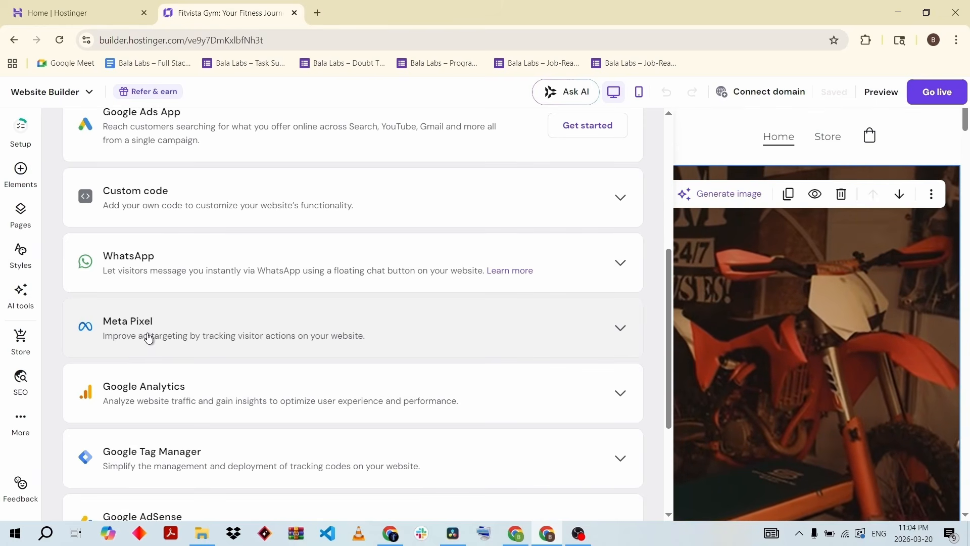
pyautogui.scroll(-4, 148, 338)
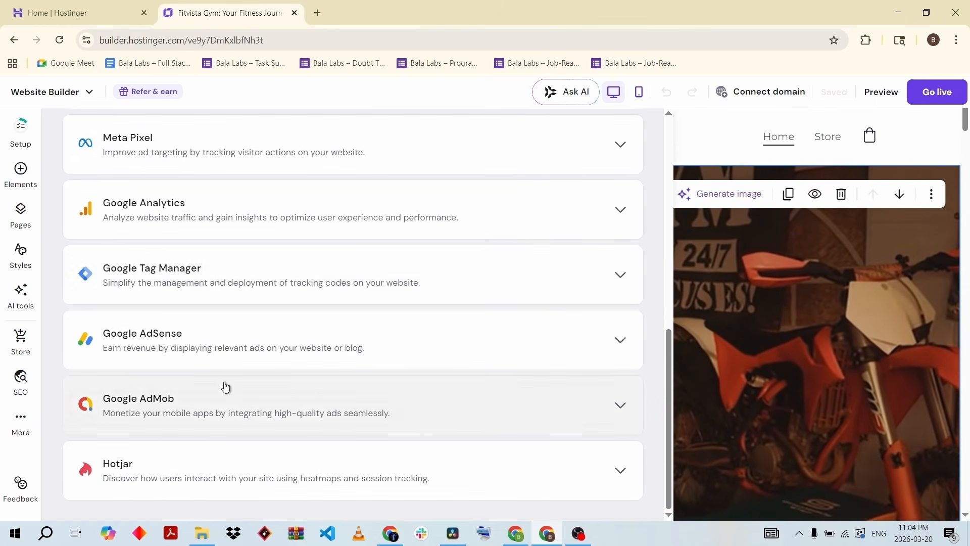
pyautogui.scroll(8, 257, 195)
pyautogui.scroll(2, 257, 190)
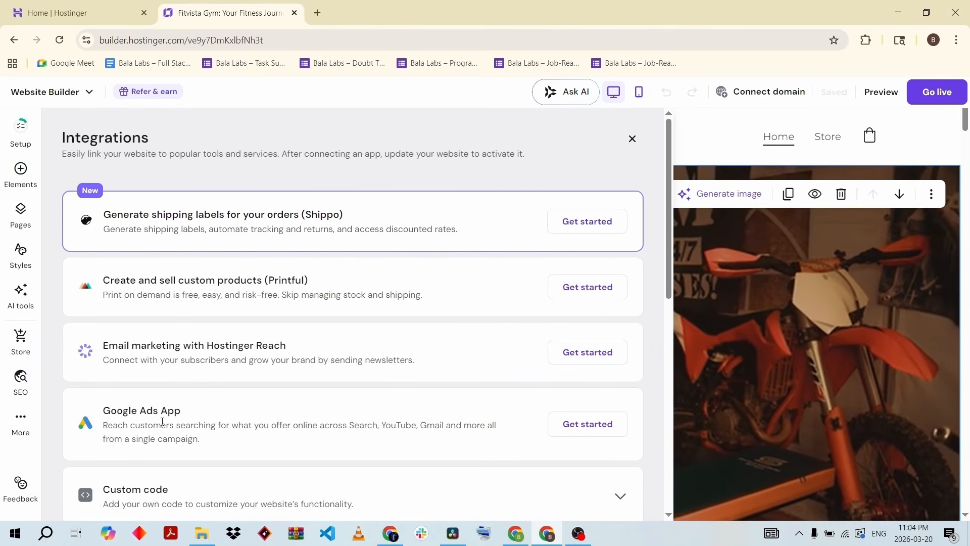
# - Open the store's settings in the store manager and examine the payment methods available for the store
pyautogui.click(23, 427)
pyautogui.click(23, 341)
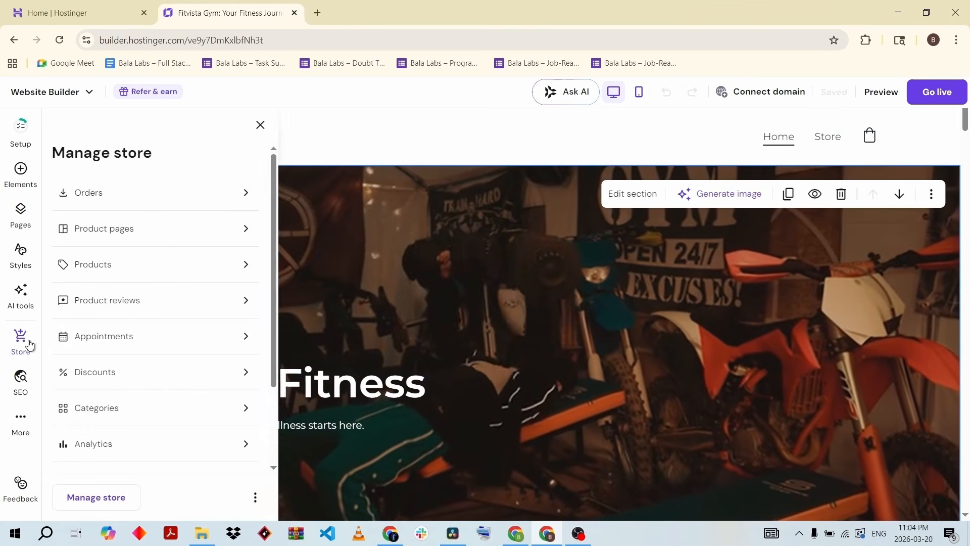
pyautogui.scroll(-2, 160, 402)
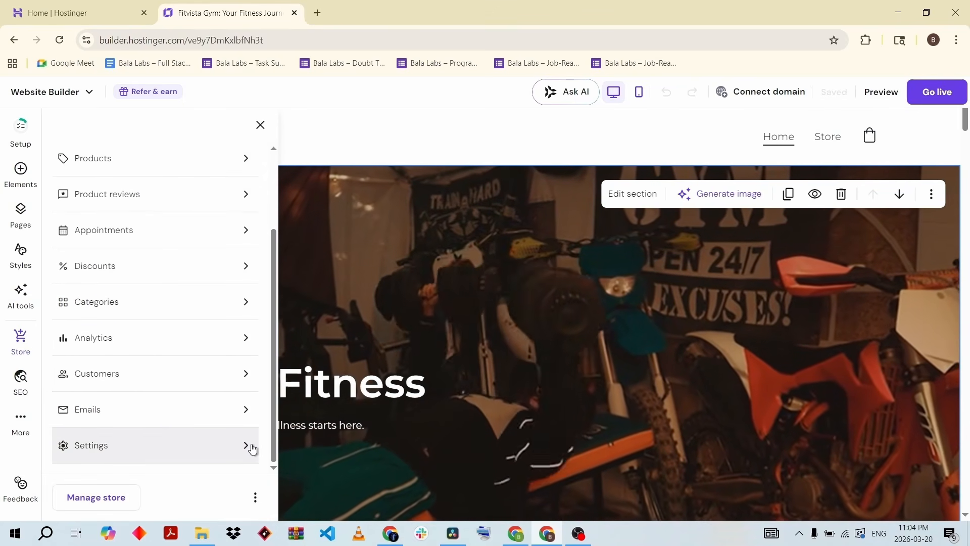
pyautogui.click(253, 448)
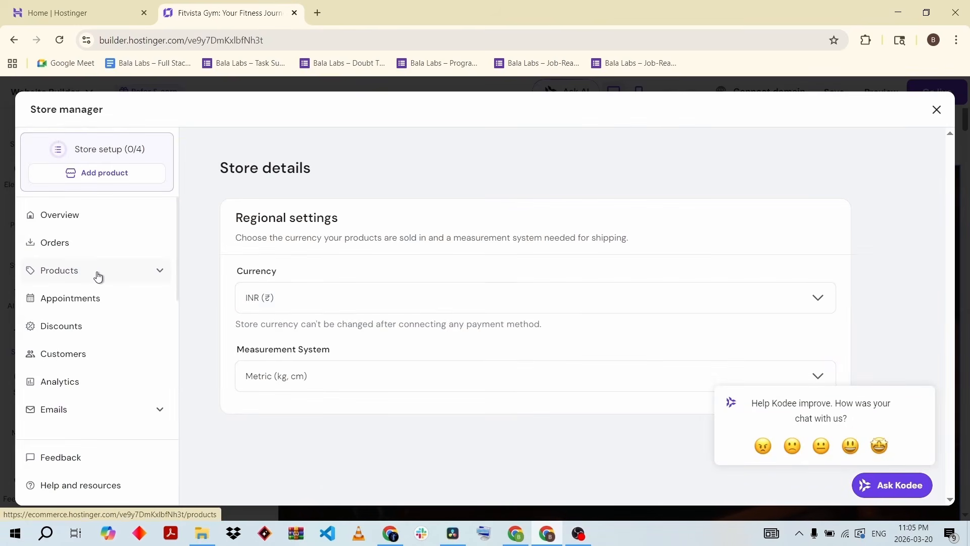
pyautogui.scroll(-5, 96, 303)
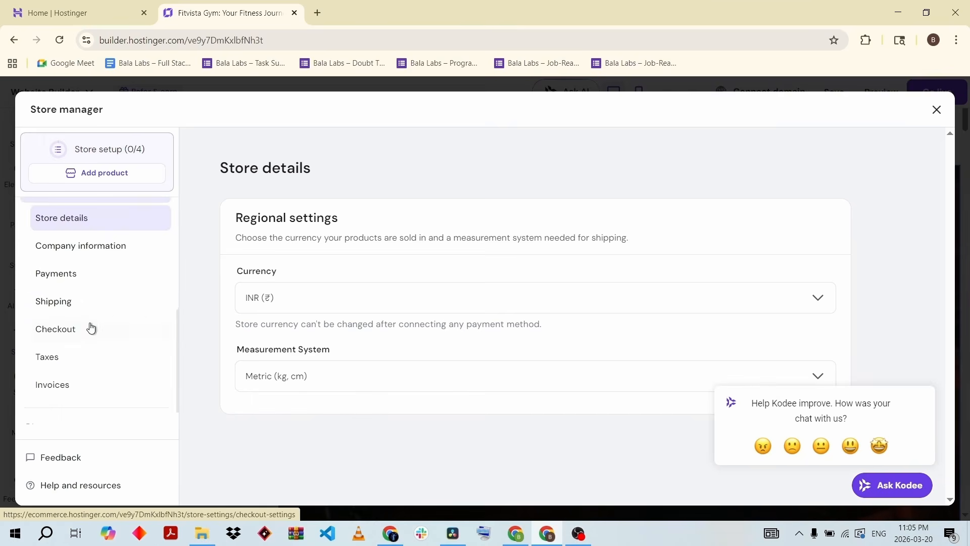
pyautogui.click(63, 278)
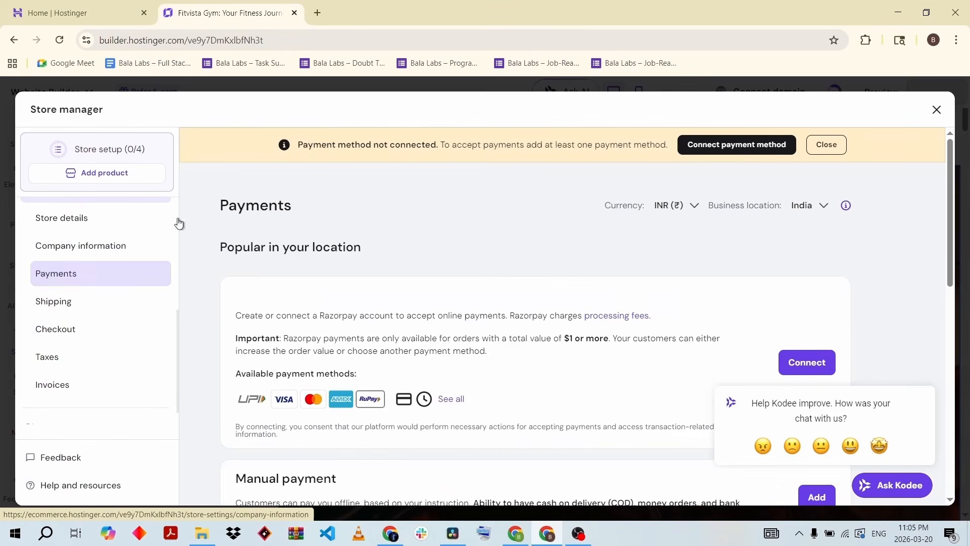
pyautogui.scroll(-2, 387, 372)
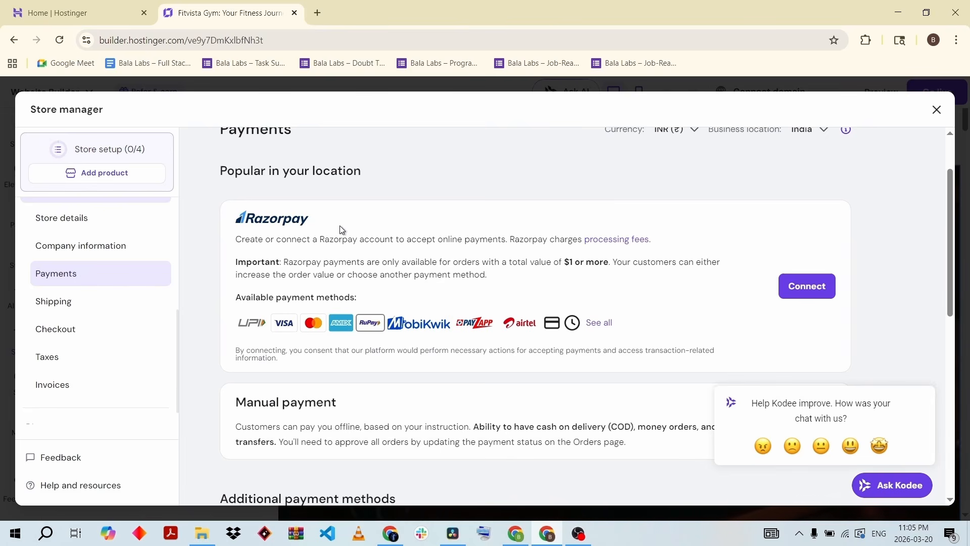
pyautogui.scroll(-4, 340, 227)
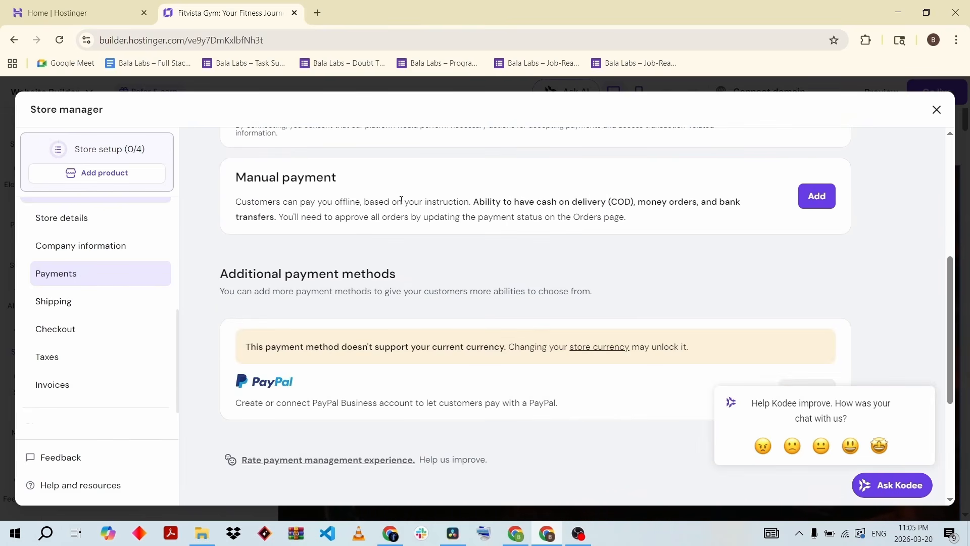
pyautogui.scroll(5, 402, 201)
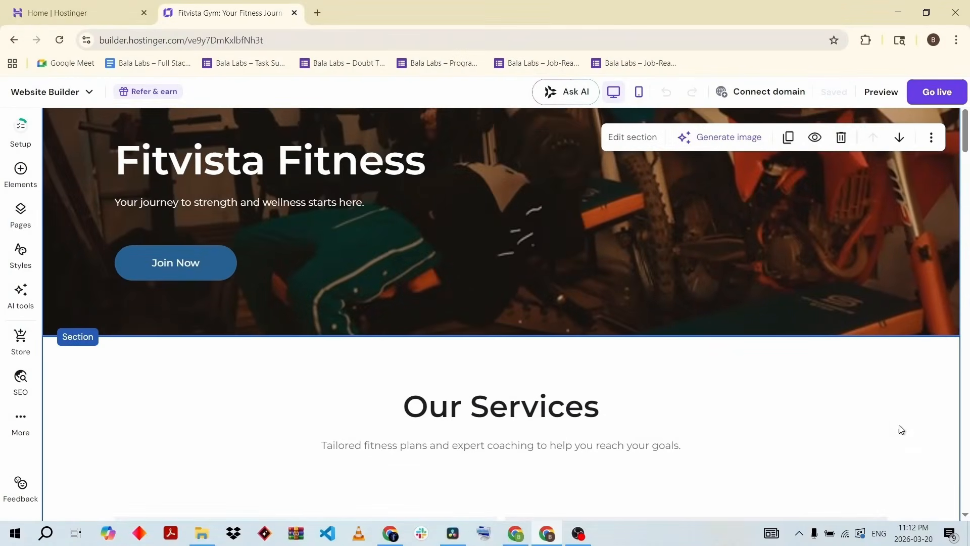
# - Look through the home page in the editor's desktop and mobile layouts, dismissing the setup progress notice, and return to the desktop layout
pyautogui.scroll(-5, 901, 429)
pyautogui.scroll(-10, 900, 430)
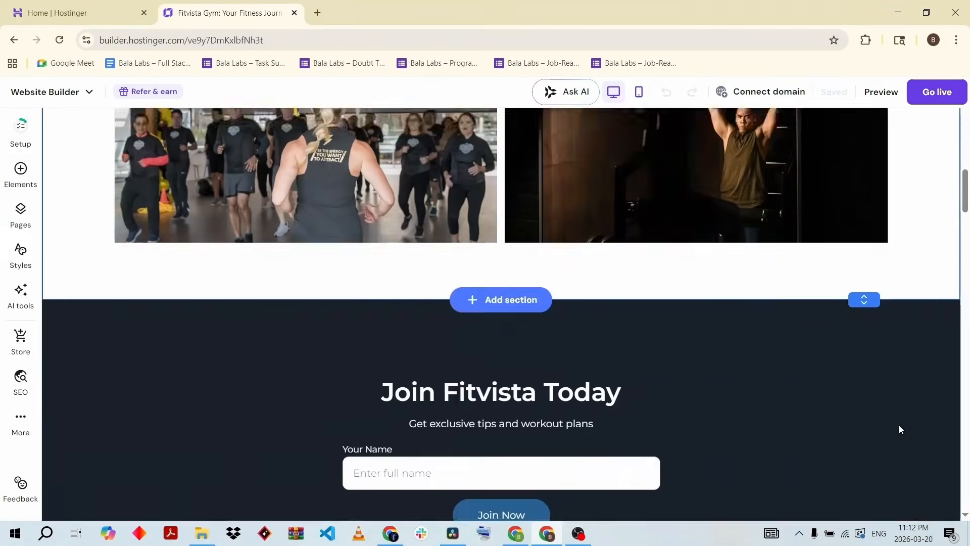
pyautogui.scroll(15, 900, 430)
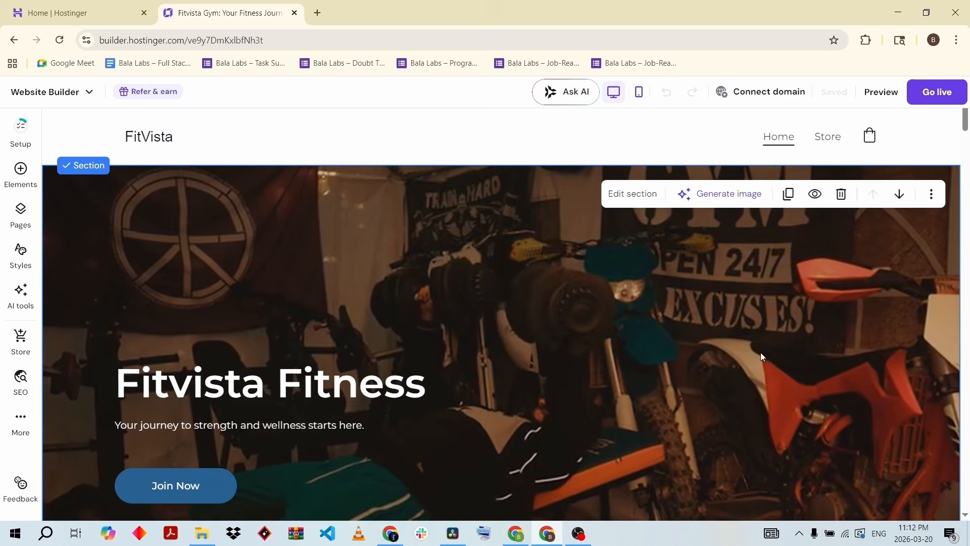
pyautogui.moveTo(762, 92)
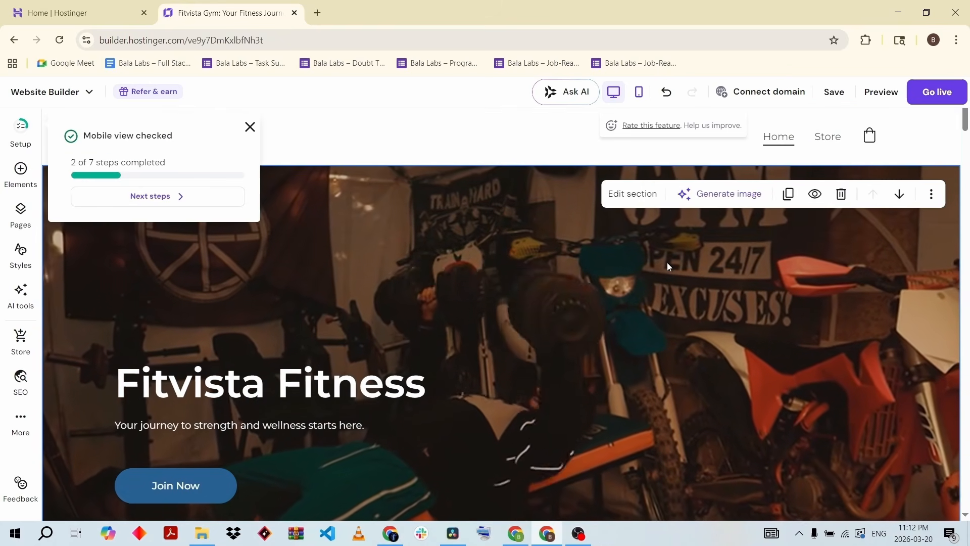
pyautogui.click(251, 127)
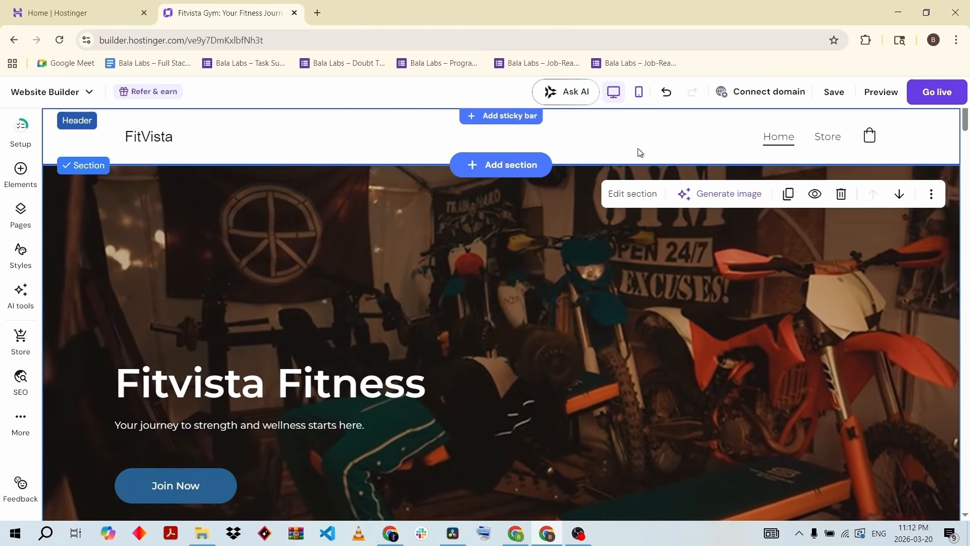
pyautogui.click(640, 96)
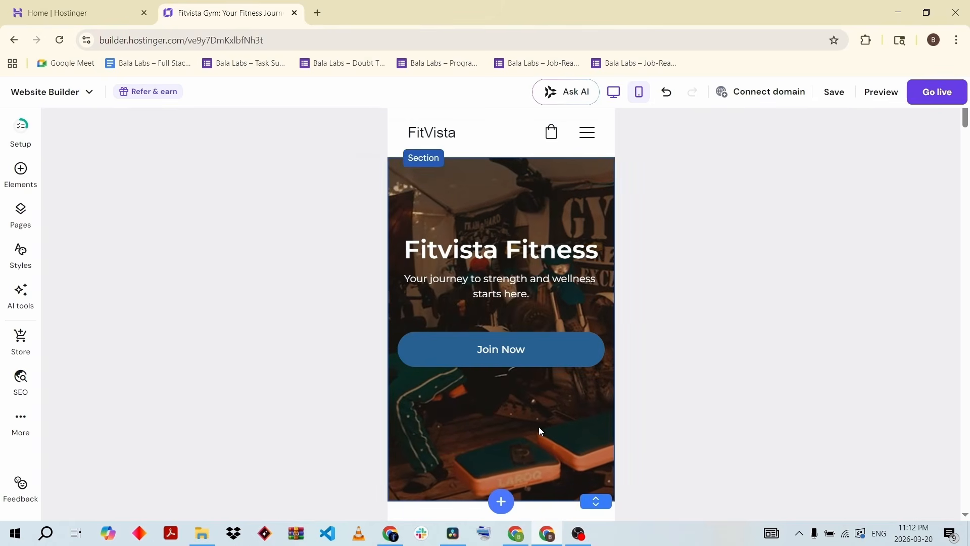
pyautogui.scroll(-5, 539, 426)
pyautogui.scroll(-8, 539, 427)
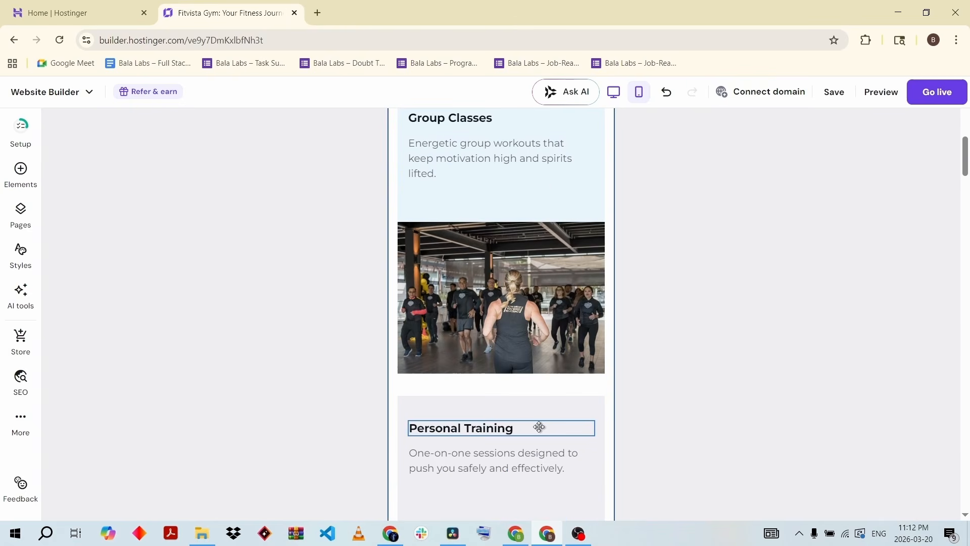
pyautogui.scroll(14, 538, 426)
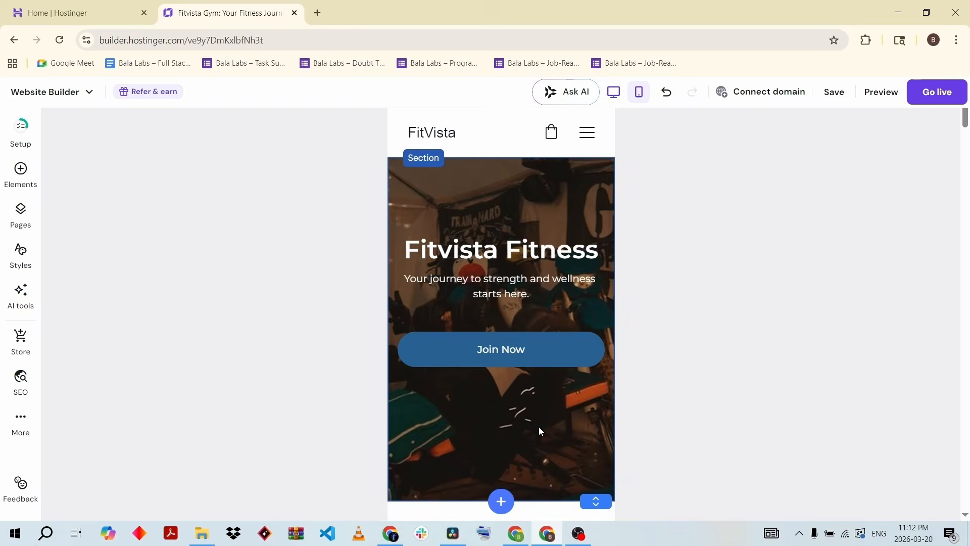
pyautogui.click(613, 101)
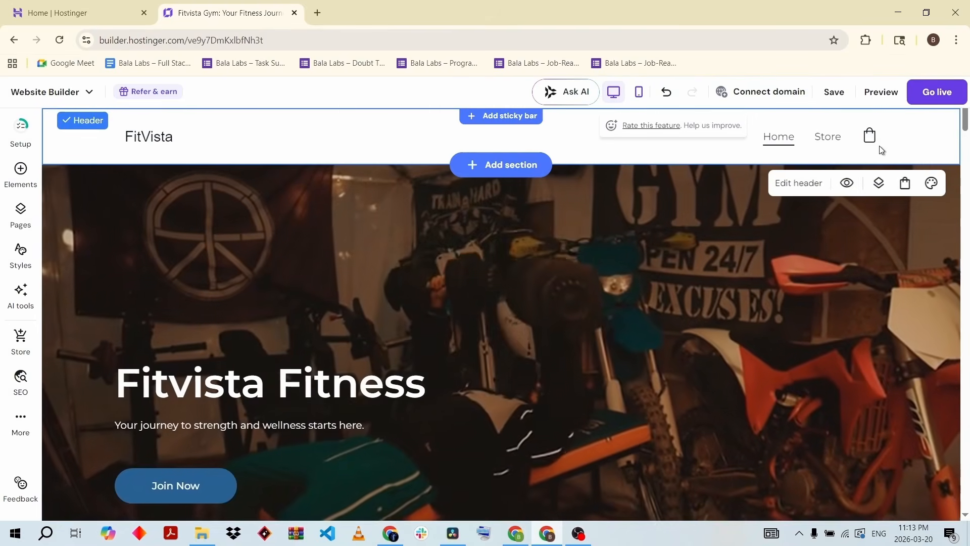
# - Preview the whole home page as desktop and mobile visitors see it, and return to the editor
pyautogui.click(881, 92)
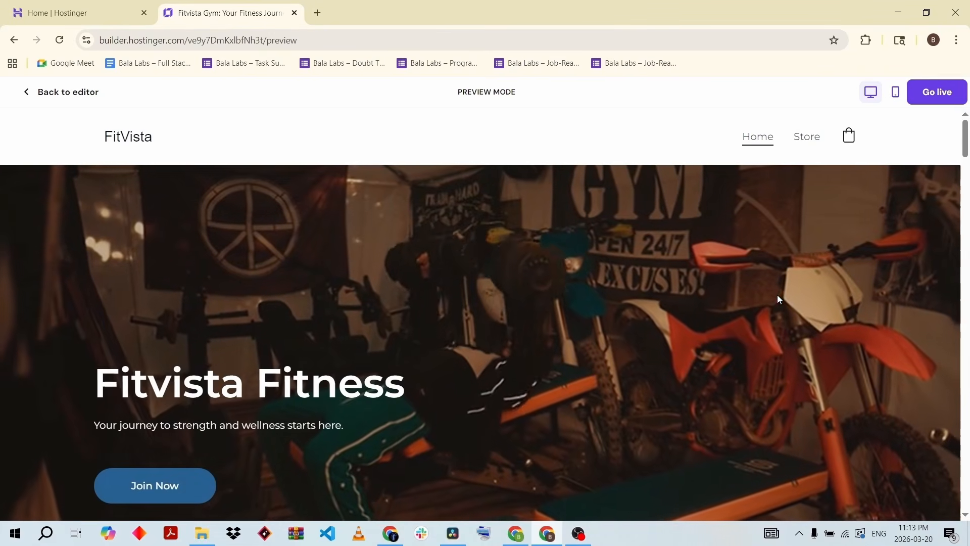
pyautogui.scroll(-10, 760, 318)
pyautogui.scroll(-10, 761, 317)
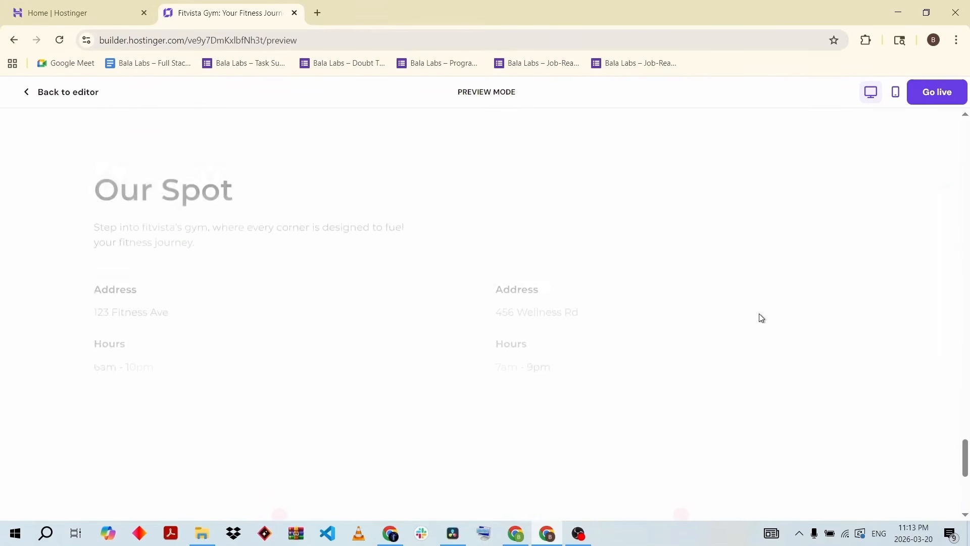
pyautogui.scroll(20, 762, 317)
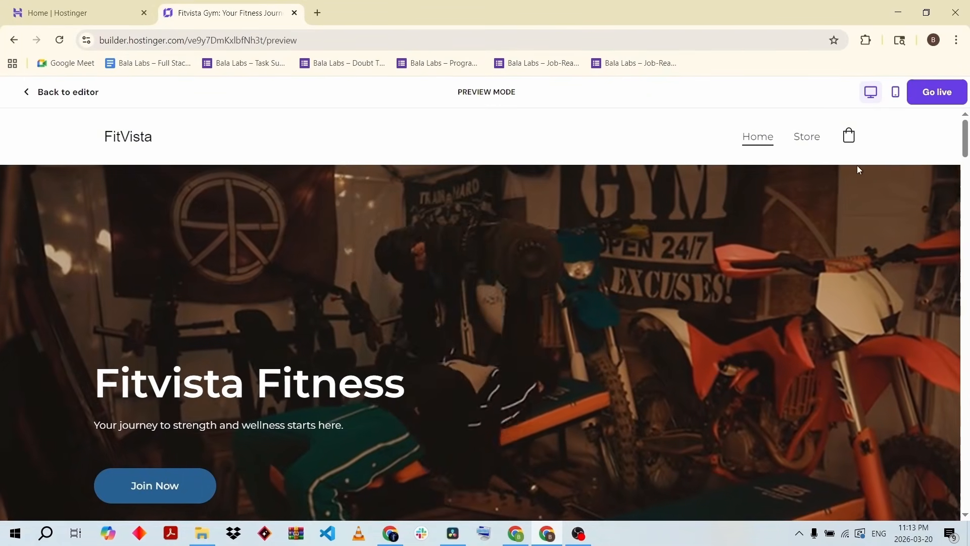
pyautogui.click(896, 94)
pyautogui.scroll(-15, 504, 369)
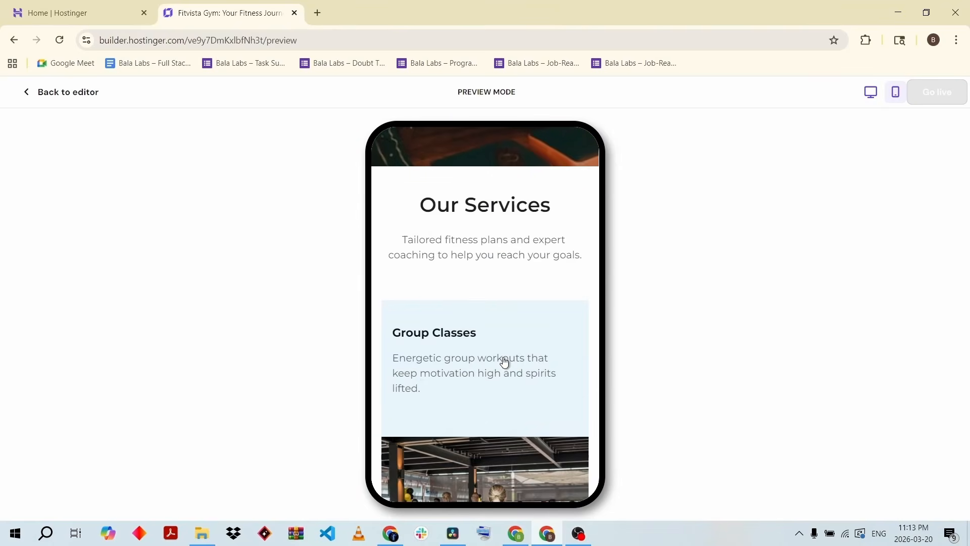
pyautogui.scroll(-5, 502, 362)
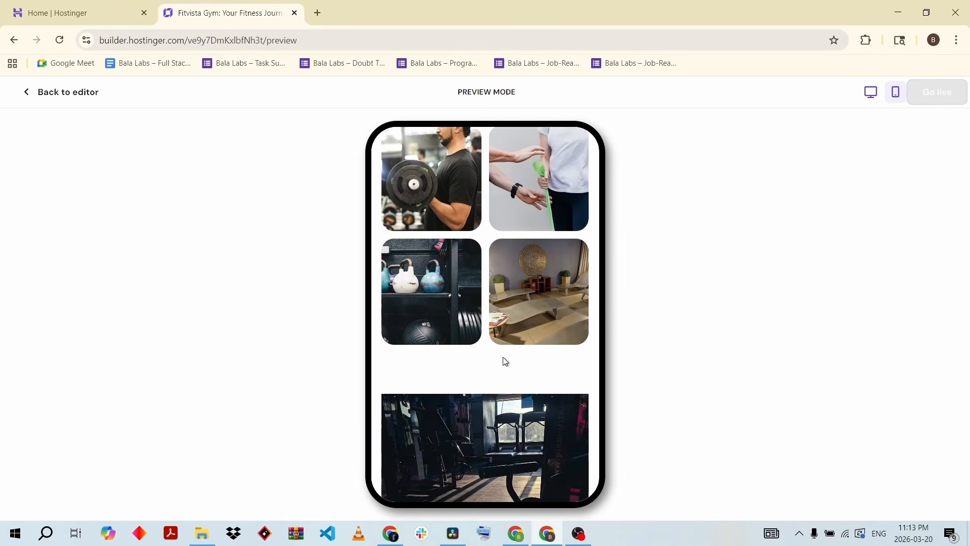
pyautogui.scroll(20, 502, 362)
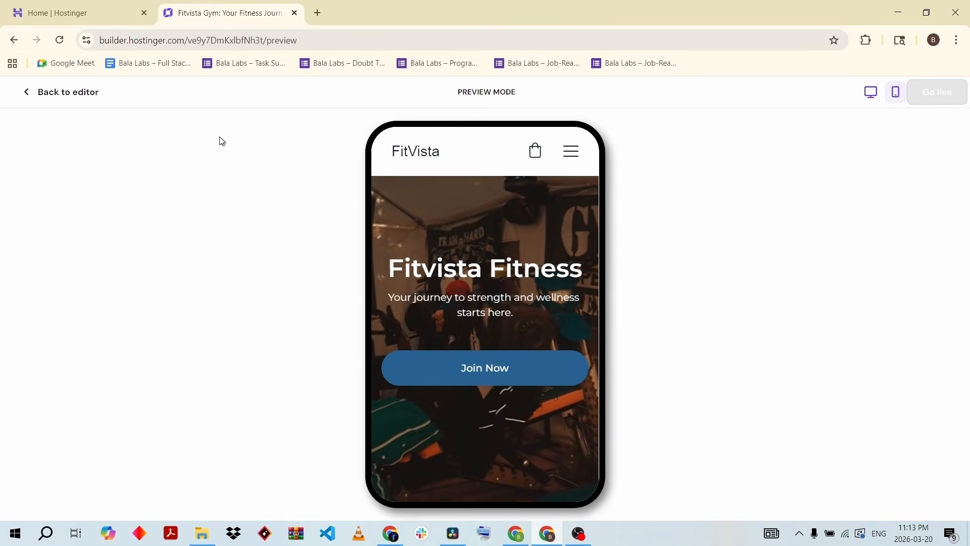
pyautogui.click(81, 96)
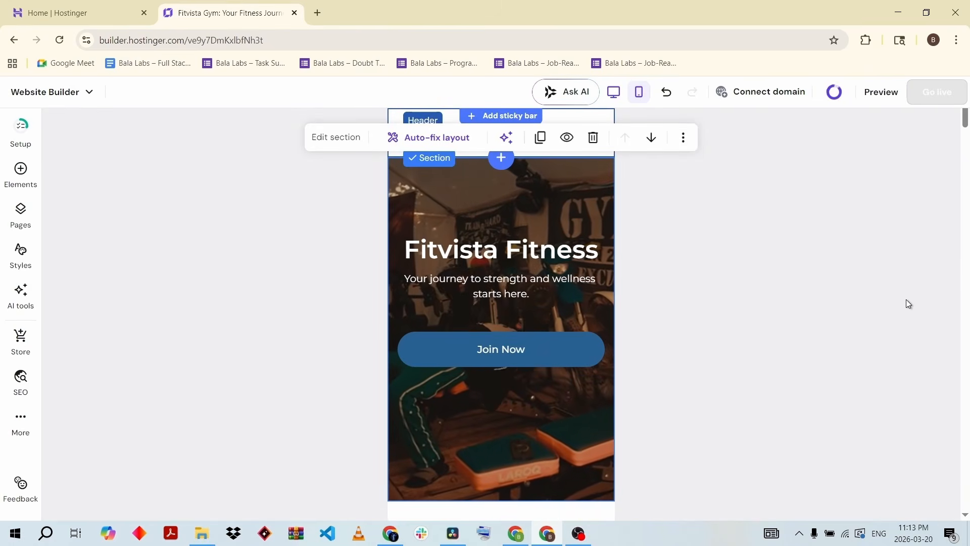
# - Publish the current version of the website to its temporary domain
pyautogui.click(932, 102)
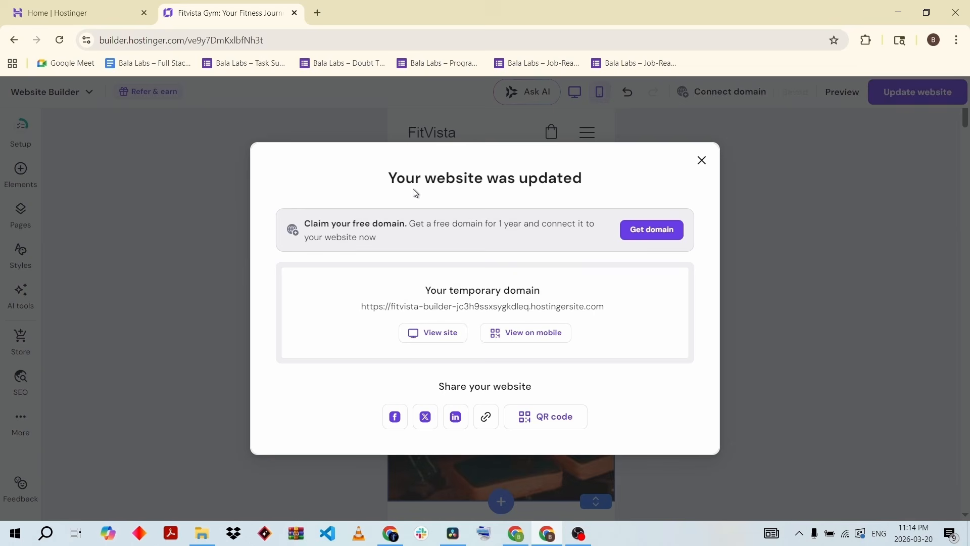
pyautogui.click(588, 176)
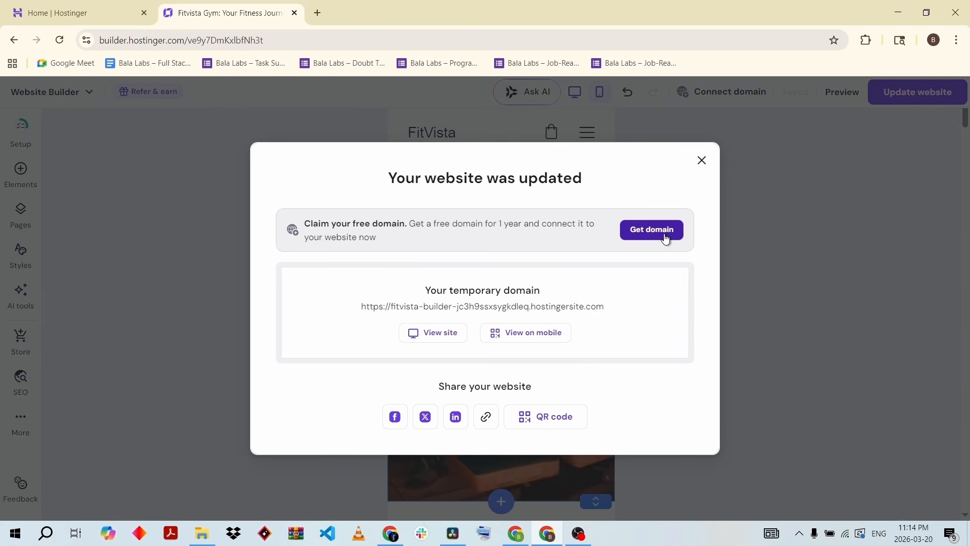
# - Open the published FitVista site on its temporary domain and look through the whole home page
pyautogui.click(447, 339)
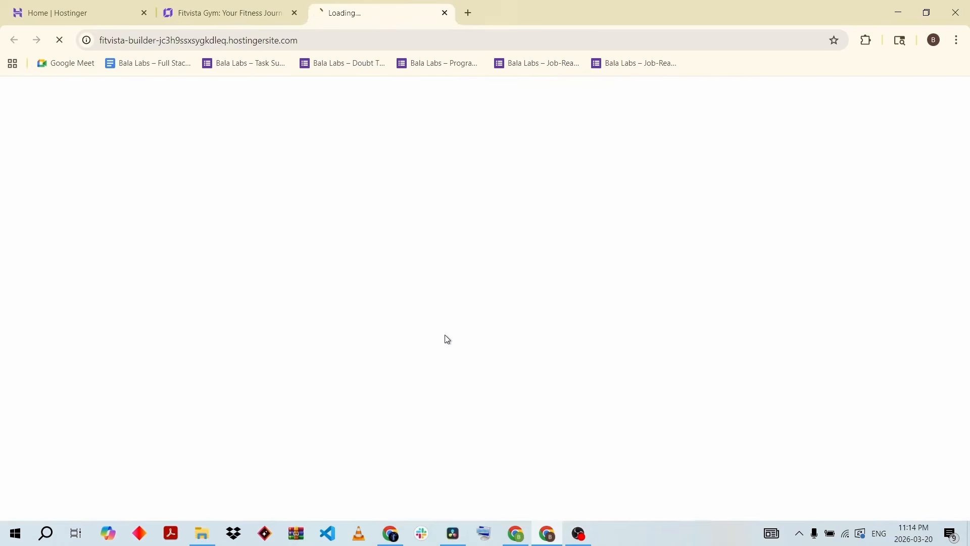
pyautogui.scroll(-12, 863, 375)
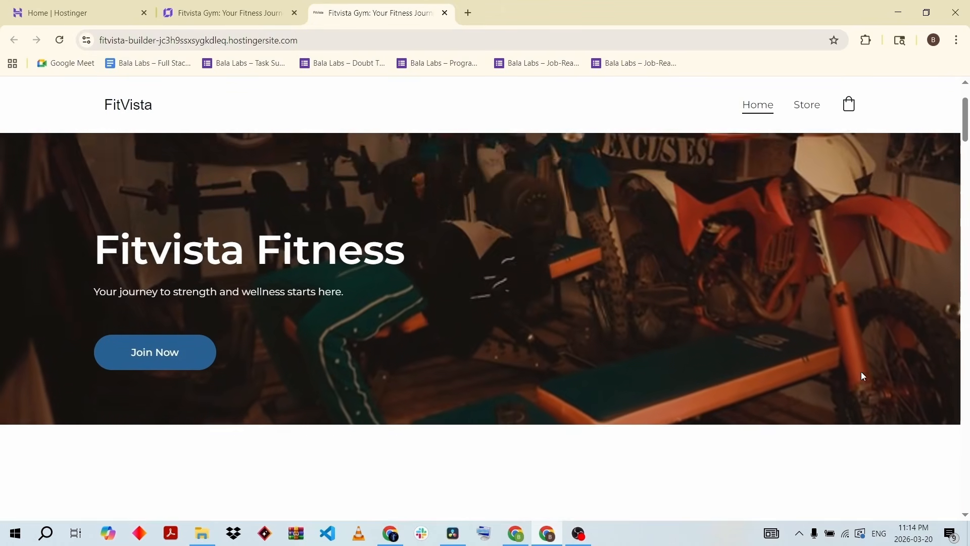
pyautogui.scroll(-15, 928, 374)
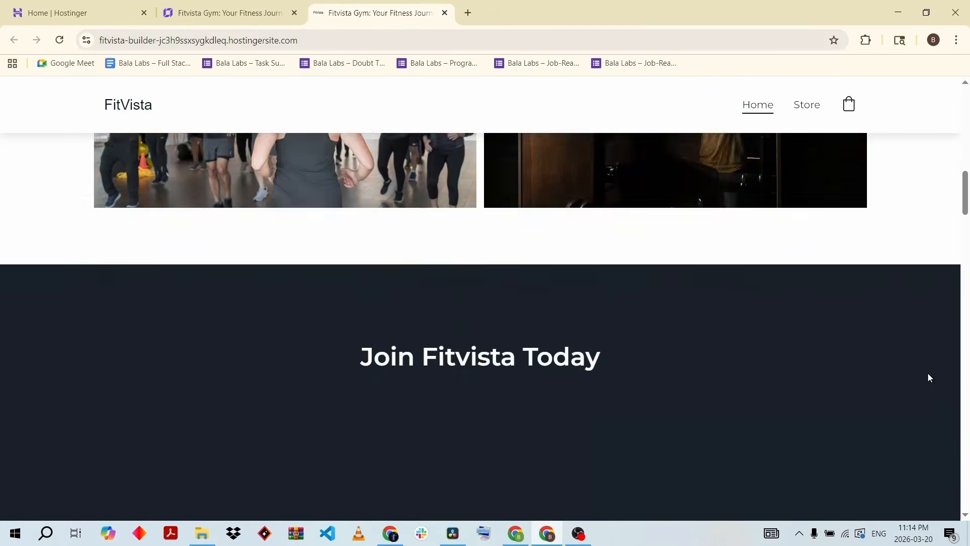
pyautogui.scroll(-10, 930, 377)
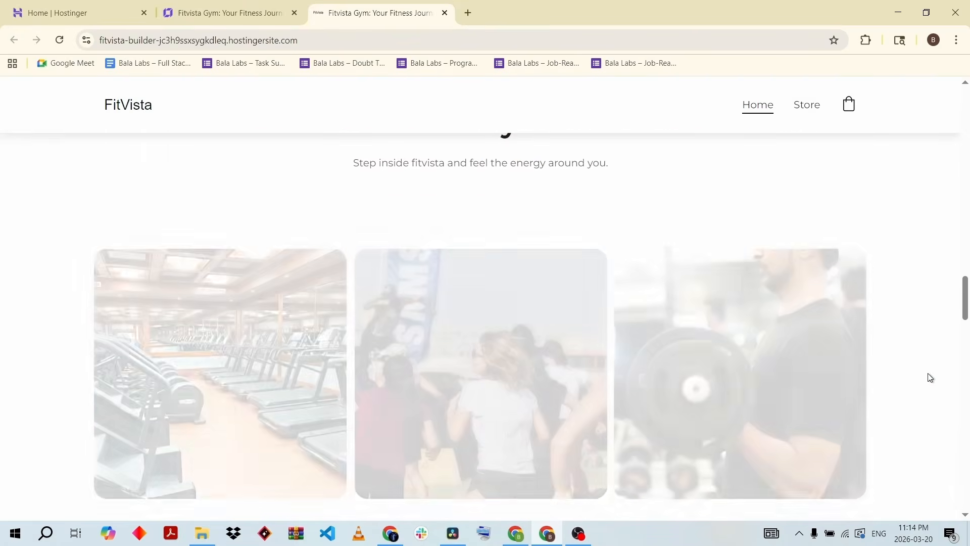
pyautogui.scroll(-2, 930, 378)
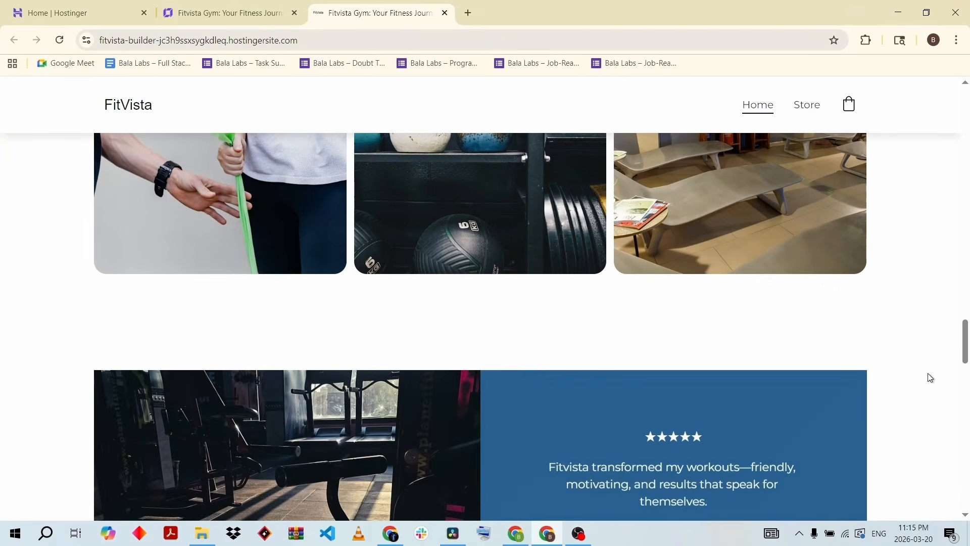
pyautogui.scroll(-10, 930, 377)
pyautogui.scroll(20, 930, 377)
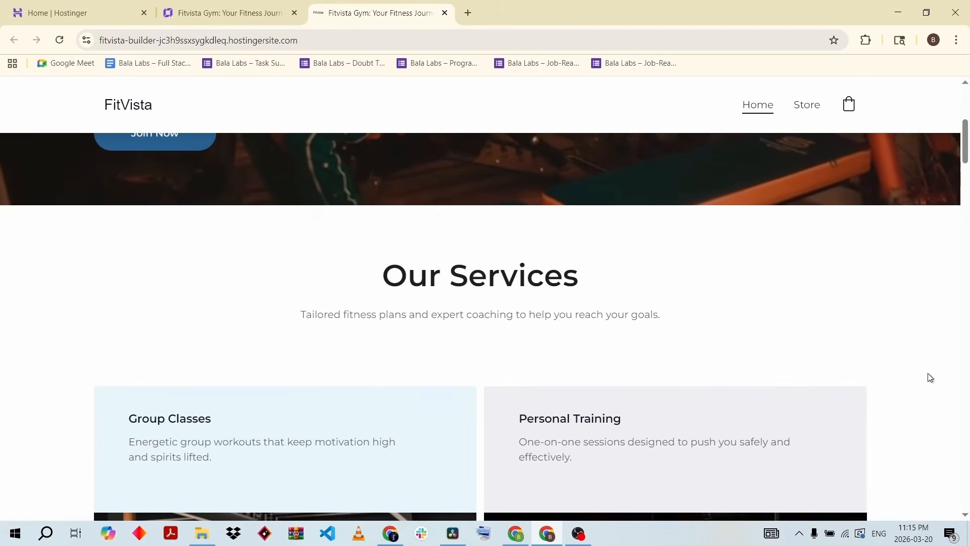
pyautogui.scroll(6, 930, 377)
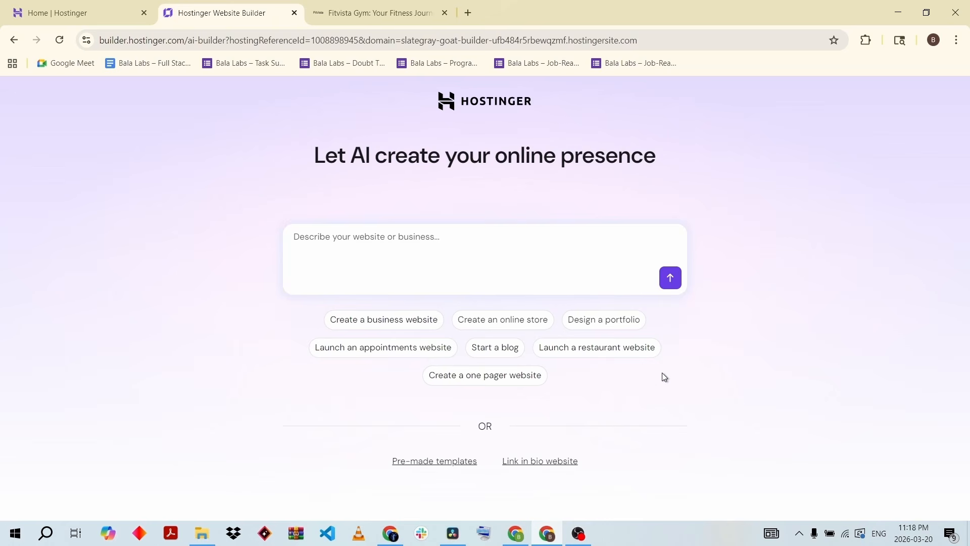
# - Open the pre-made website templates for the new site and browse the template gallery
pyautogui.click(414, 462)
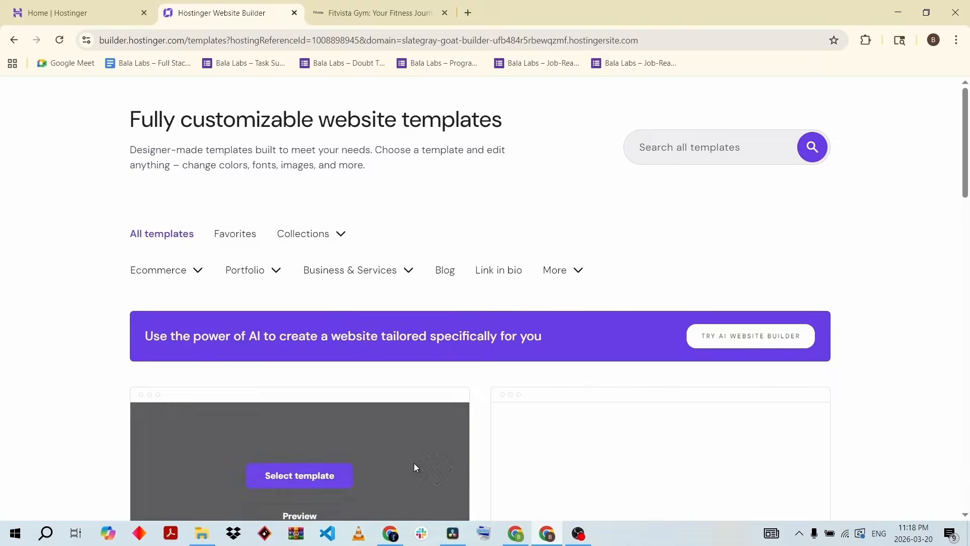
pyautogui.scroll(-4, 35, 374)
pyautogui.scroll(3, 265, 327)
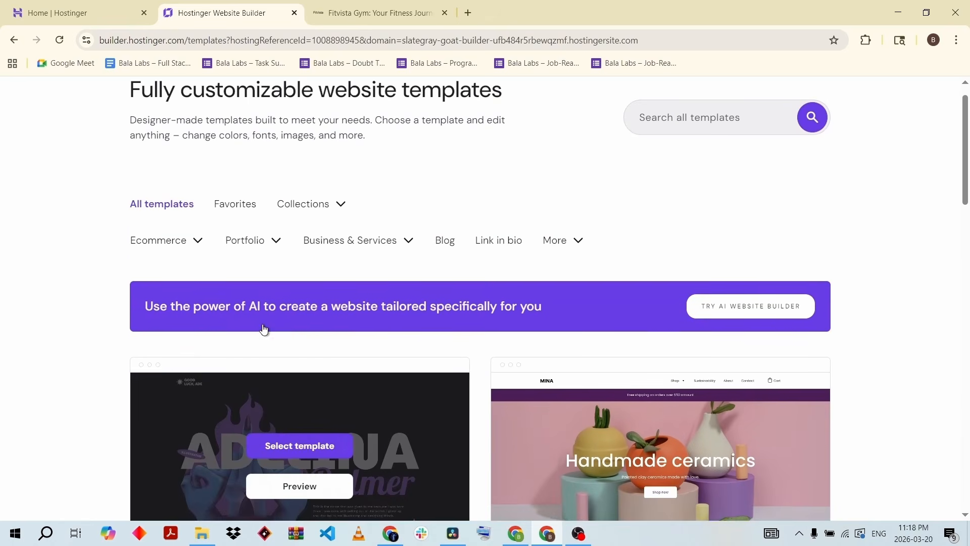
pyautogui.scroll(-18, 77, 347)
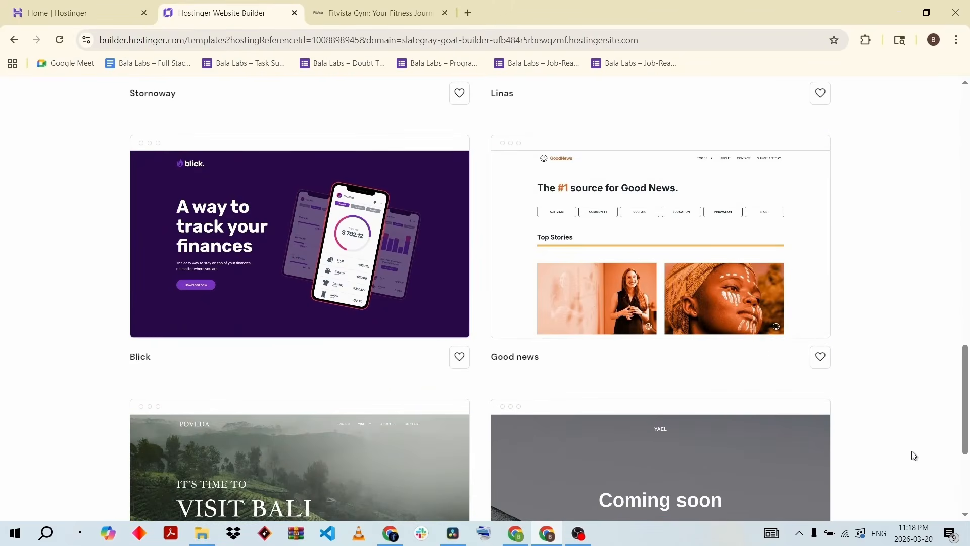
pyautogui.scroll(-4, 912, 451)
pyautogui.scroll(8, 912, 451)
pyautogui.scroll(7, 911, 451)
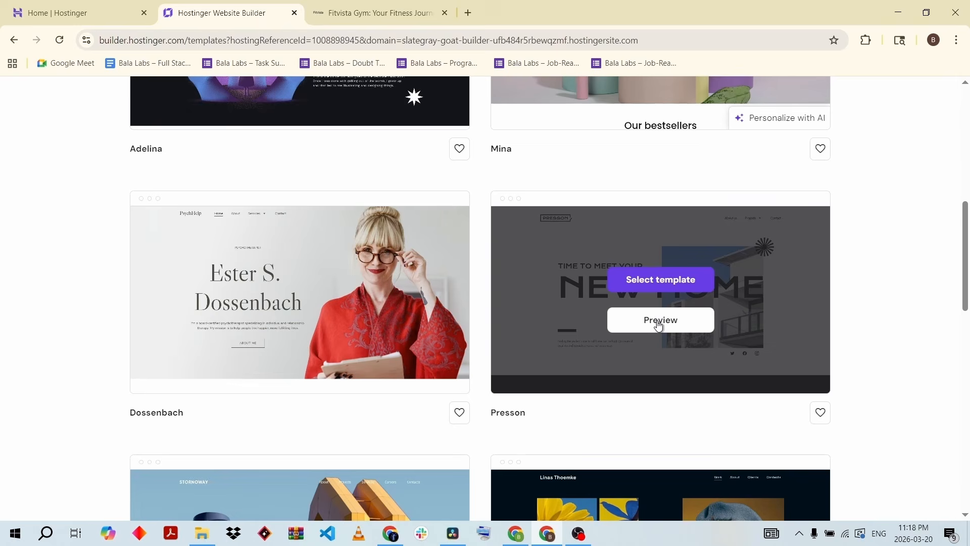
# - Preview the Presson template and examine its home page in the desktop layout down to the footer
pyautogui.click(658, 324)
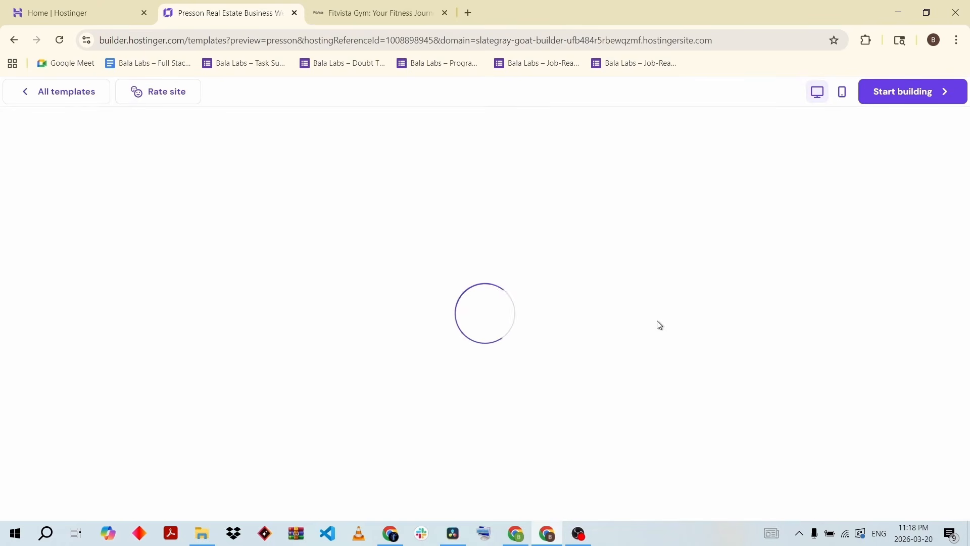
pyautogui.scroll(-5, 777, 354)
pyautogui.scroll(5, 777, 354)
pyautogui.scroll(-6, 777, 353)
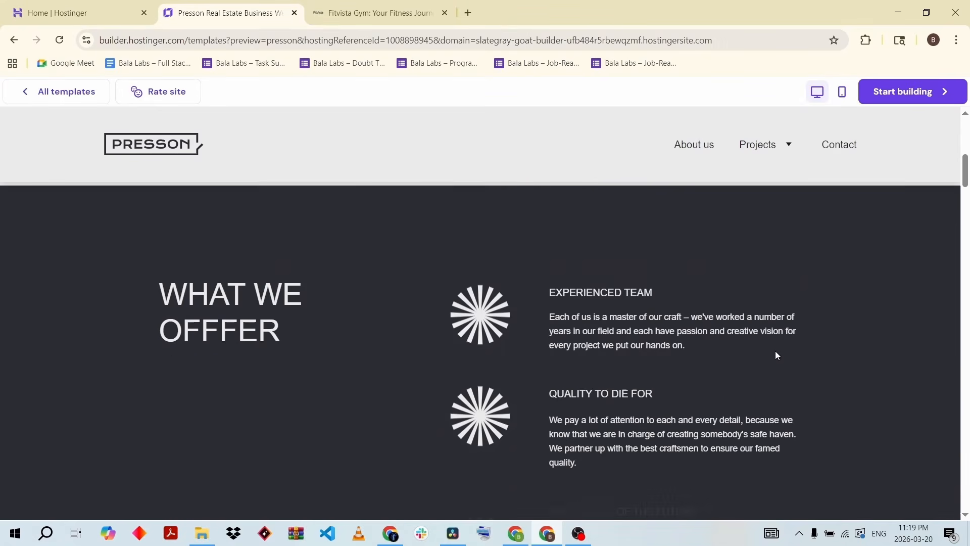
pyautogui.scroll(-10, 862, 376)
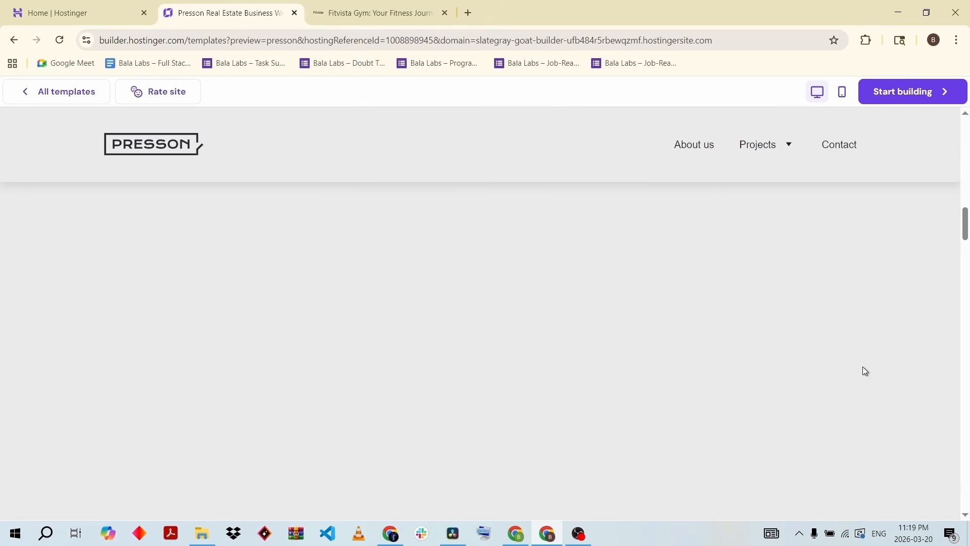
pyautogui.scroll(-15, 863, 371)
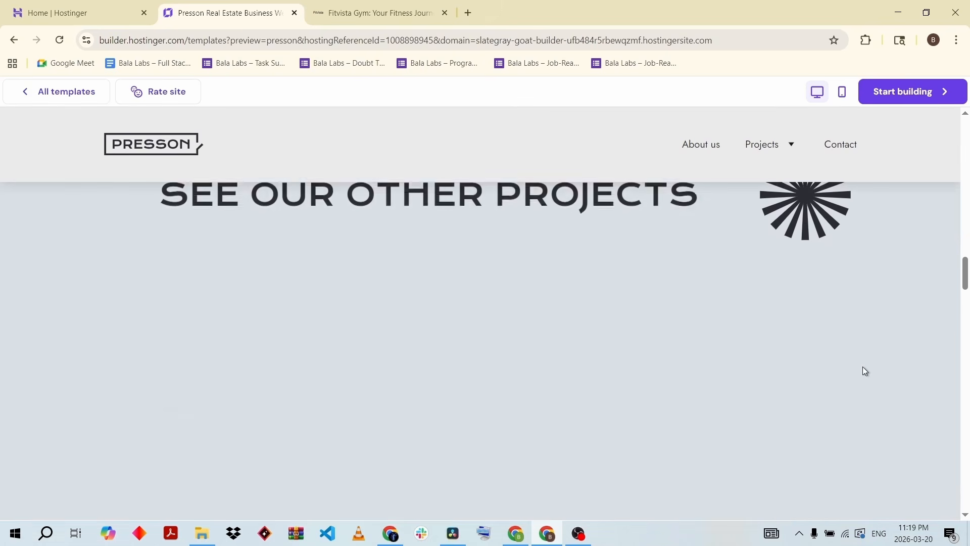
pyautogui.scroll(-8, 863, 371)
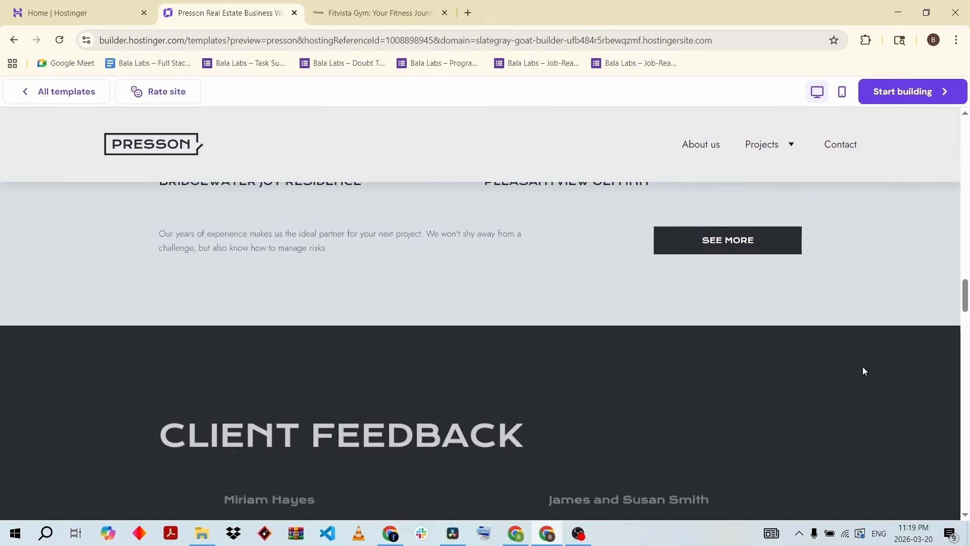
pyautogui.scroll(-10, 863, 367)
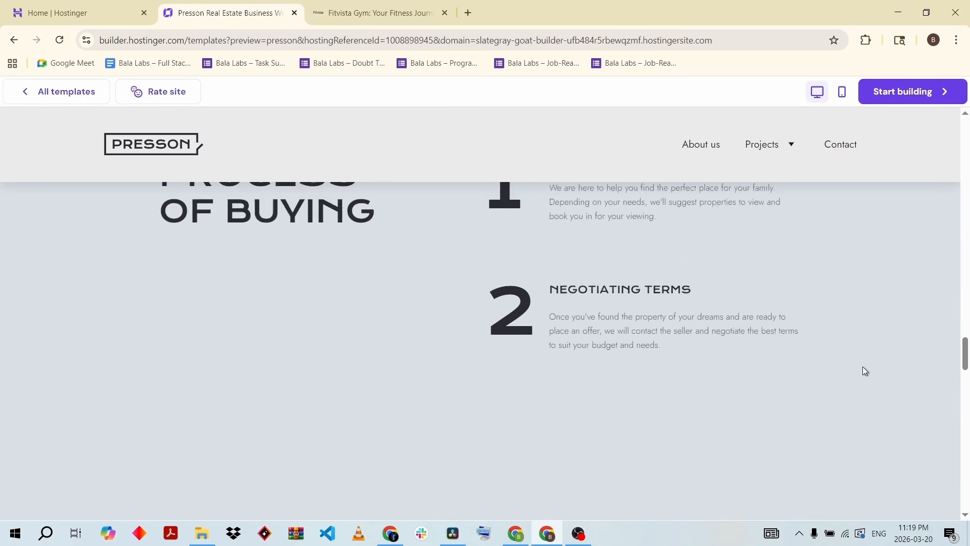
pyautogui.scroll(-12, 864, 370)
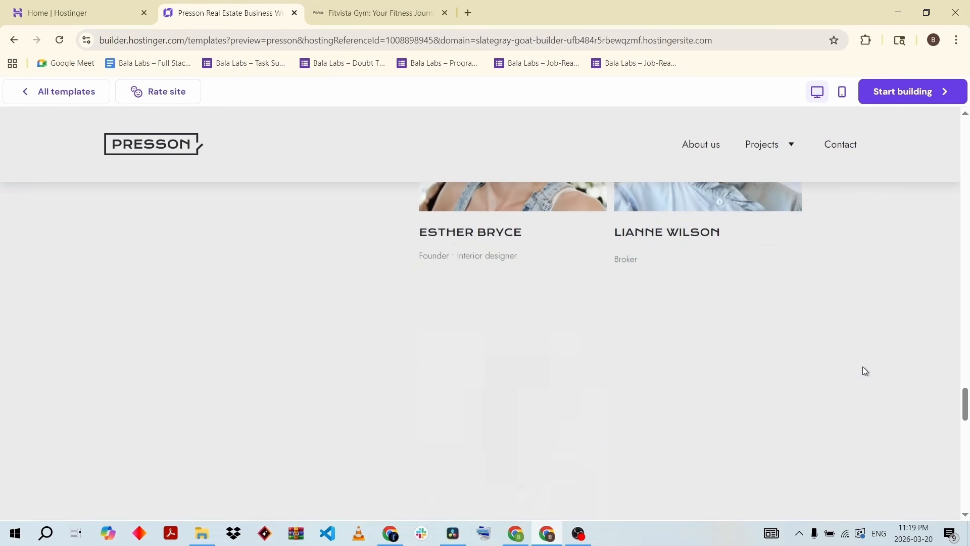
pyautogui.scroll(-12, 863, 371)
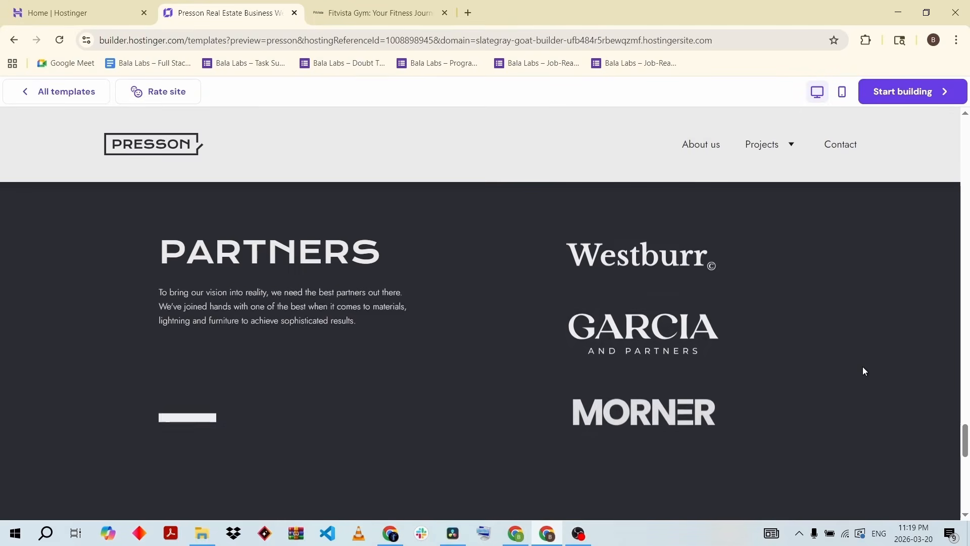
pyautogui.scroll(-6, 864, 372)
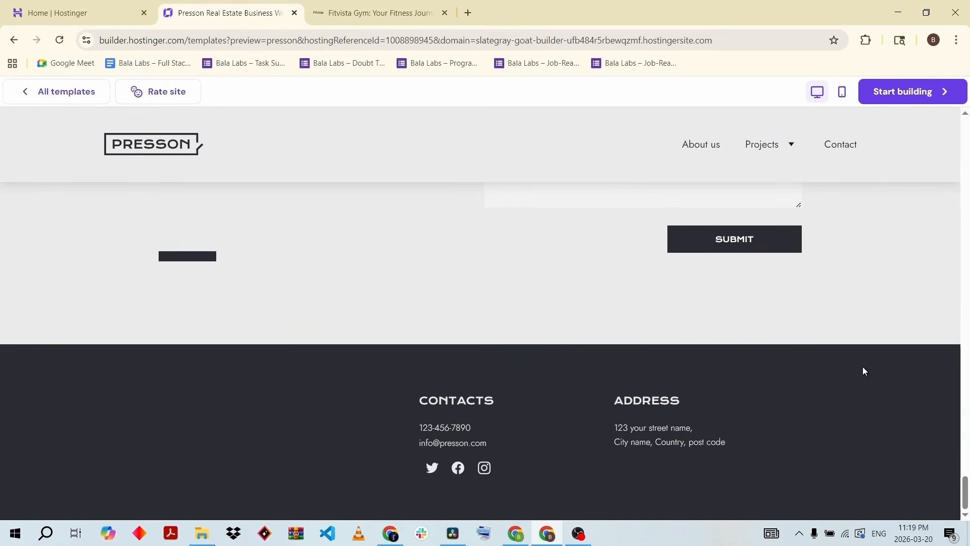
pyautogui.scroll(15, 864, 371)
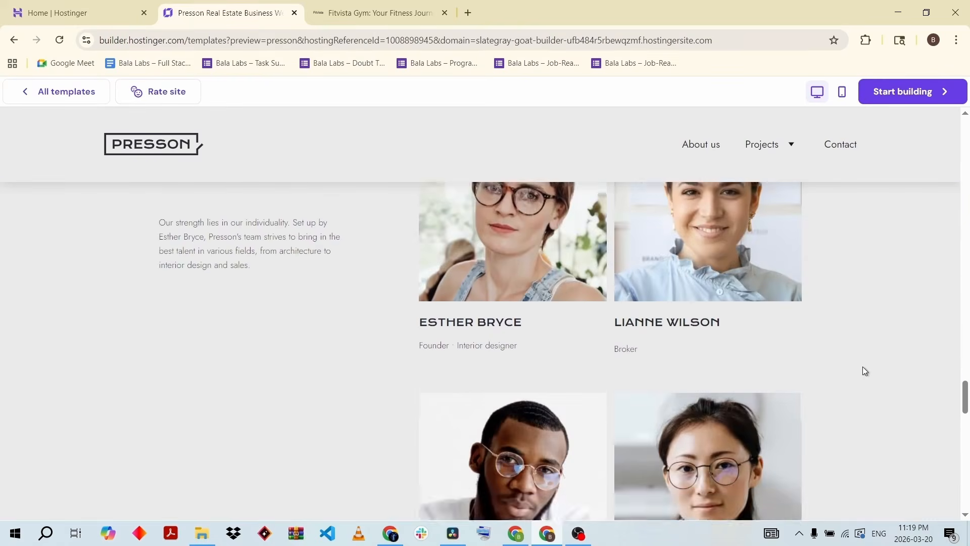
pyautogui.scroll(10, 865, 371)
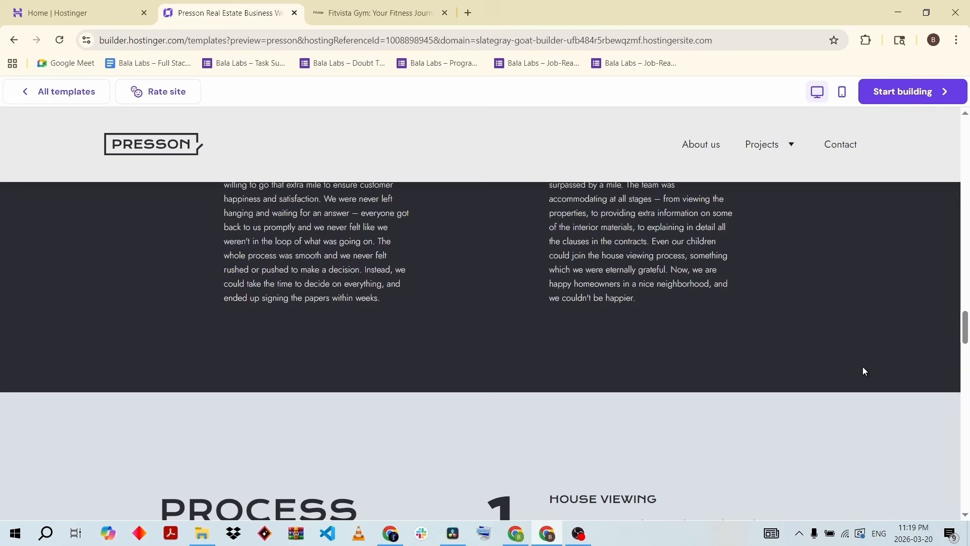
pyautogui.scroll(15, 864, 370)
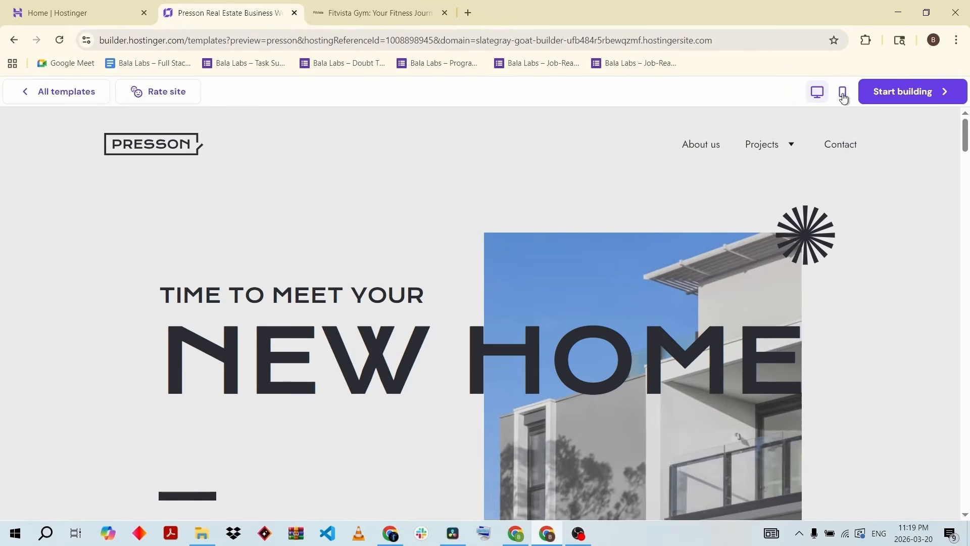
# - Examine the Presson template's home page in the mobile layout
pyautogui.click(843, 93)
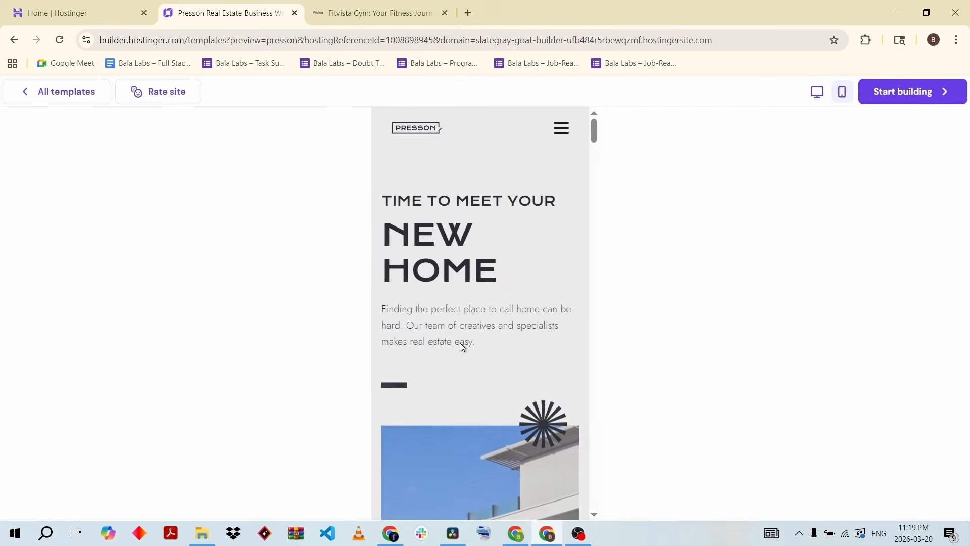